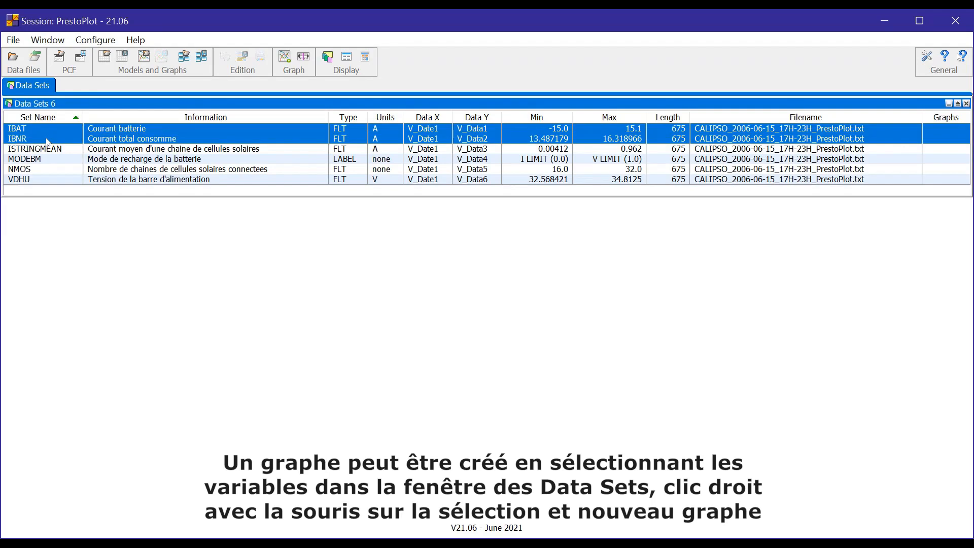
# Create Graph 1 from the selected IBAT and IBNR rows and move it to the lower right.
pyautogui.rightClick(47, 142)
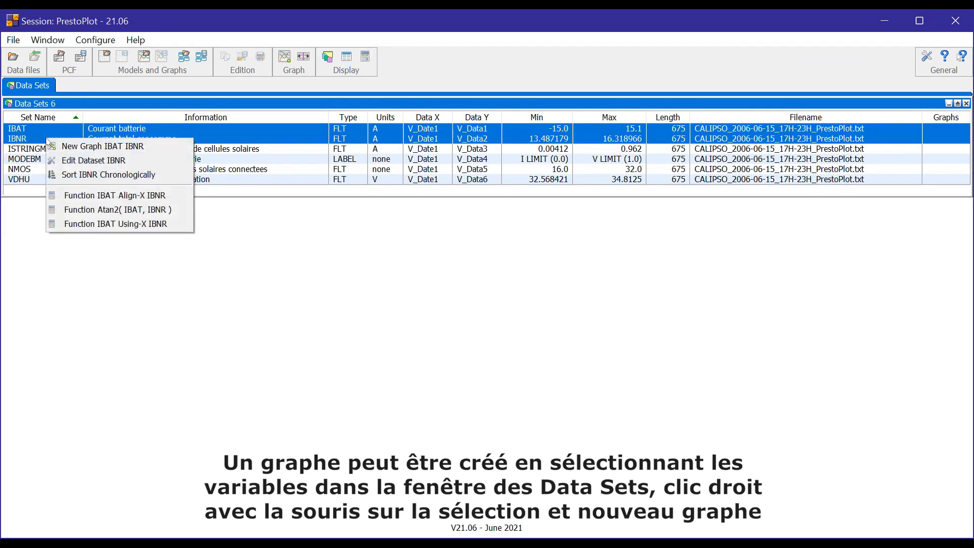
pyautogui.click(78, 148)
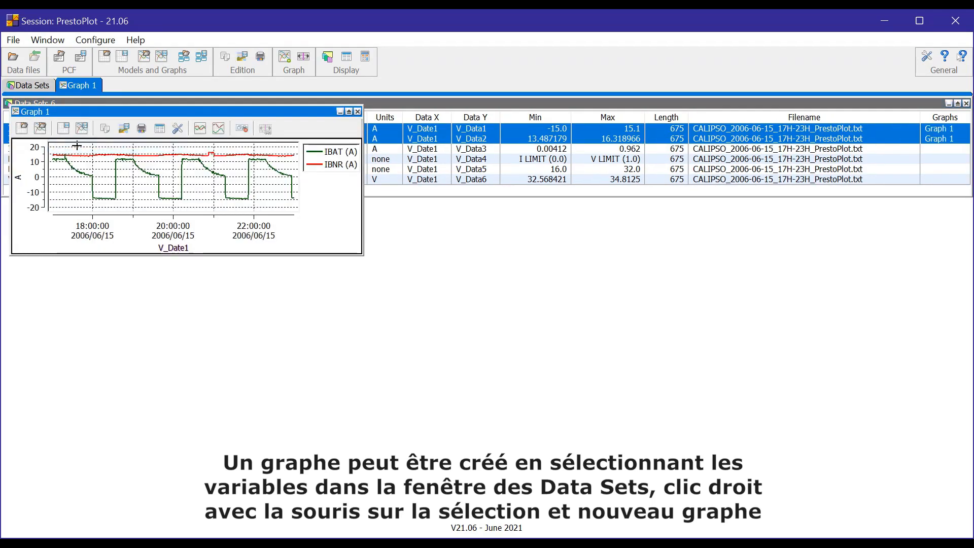
pyautogui.moveTo(100, 112); pyautogui.dragTo(627, 270)
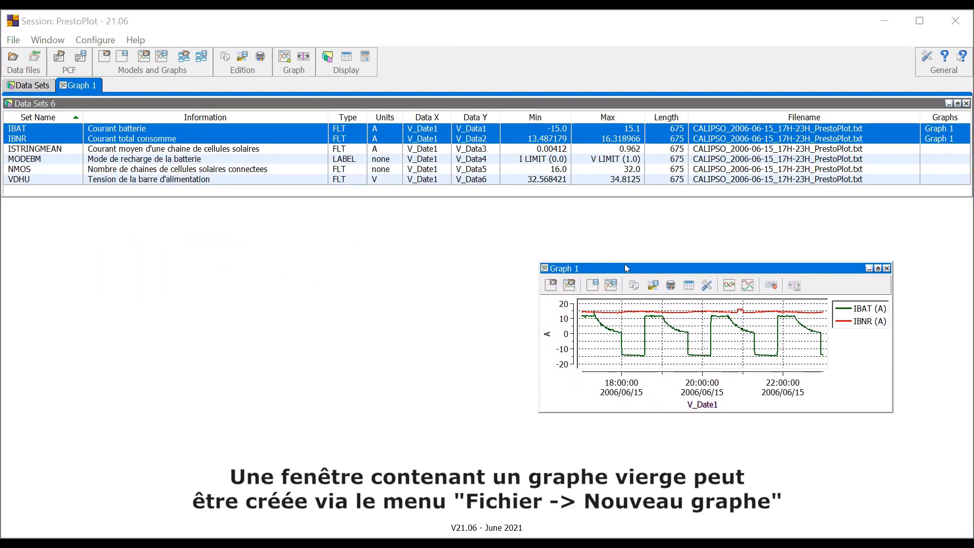
# Create an empty Graph 2 at the lower left, and create and then close an extra empty Graph 4.
pyautogui.click(14, 41)
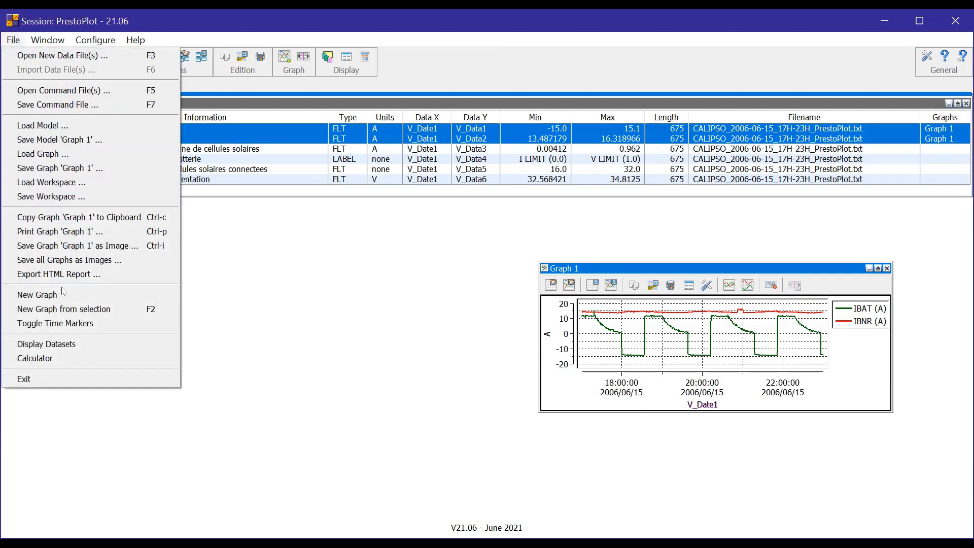
pyautogui.click(62, 291)
pyautogui.moveTo(145, 123); pyautogui.dragTo(177, 274)
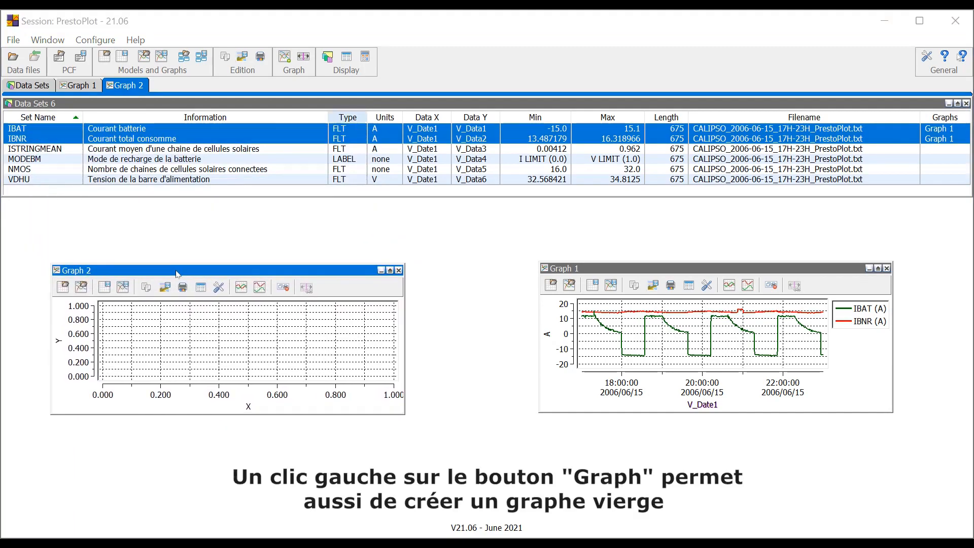
pyautogui.click(284, 57)
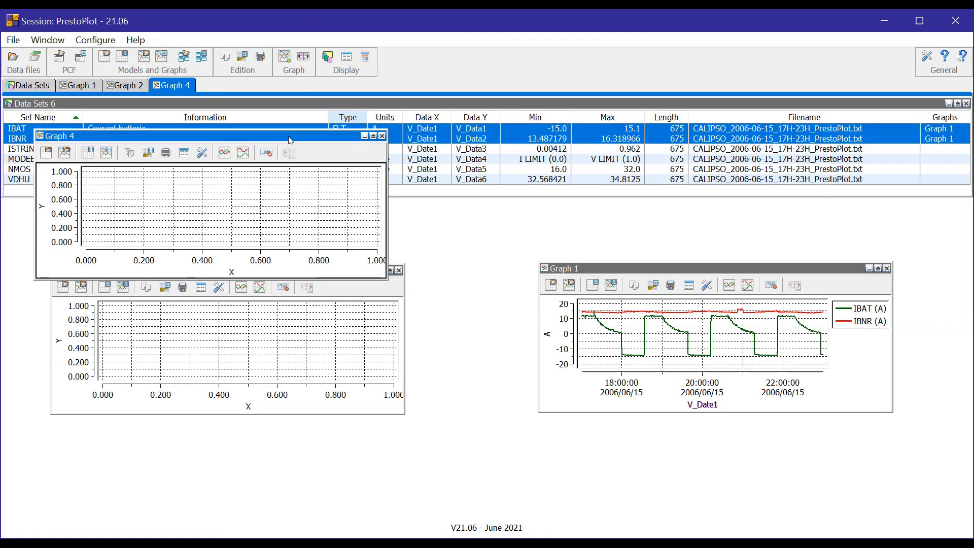
pyautogui.click(384, 136)
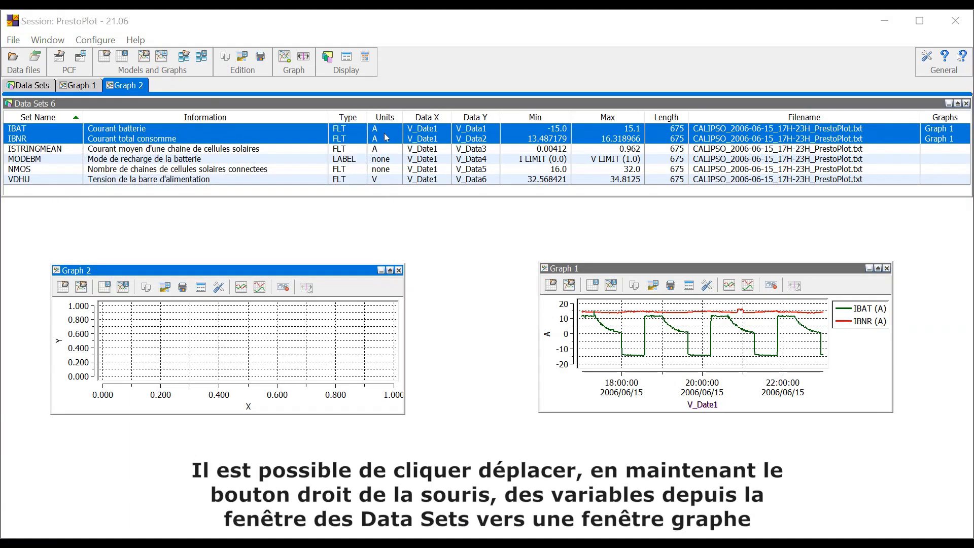
# Add the ISTRINGMEAN data set as a curve to Graph 1 and to the empty Graph 2.
pyautogui.click(287, 152)
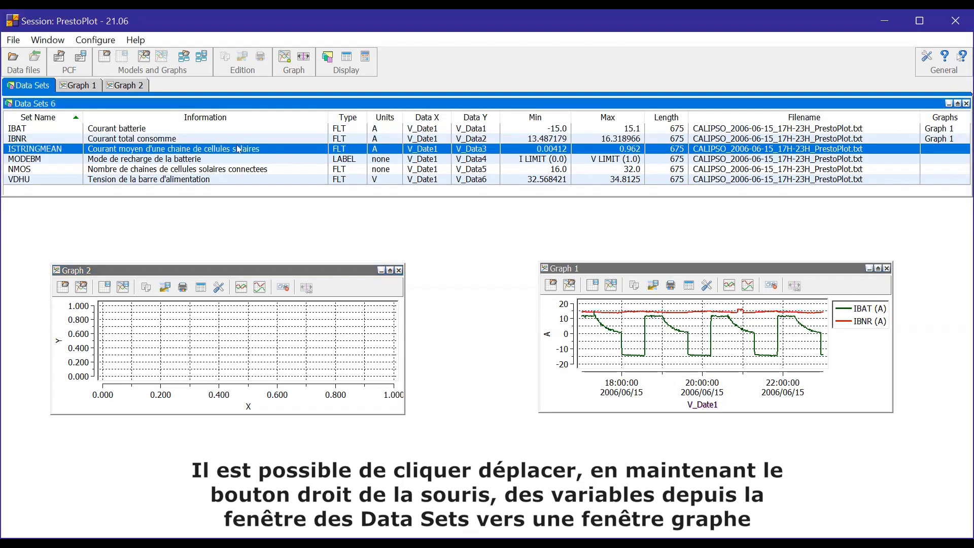
pyautogui.moveTo(564, 307); pyautogui.dragTo(565, 307)
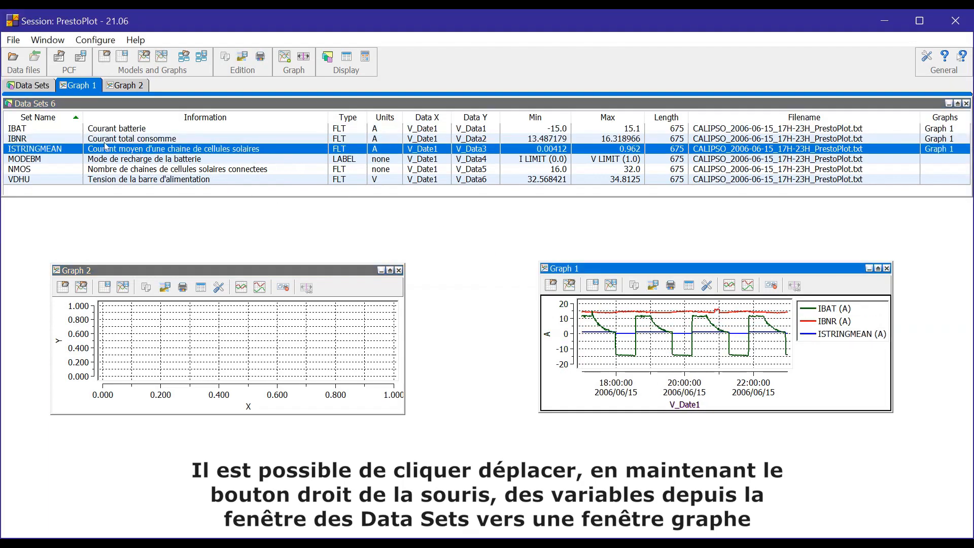
pyautogui.moveTo(171, 310); pyautogui.dragTo(173, 335)
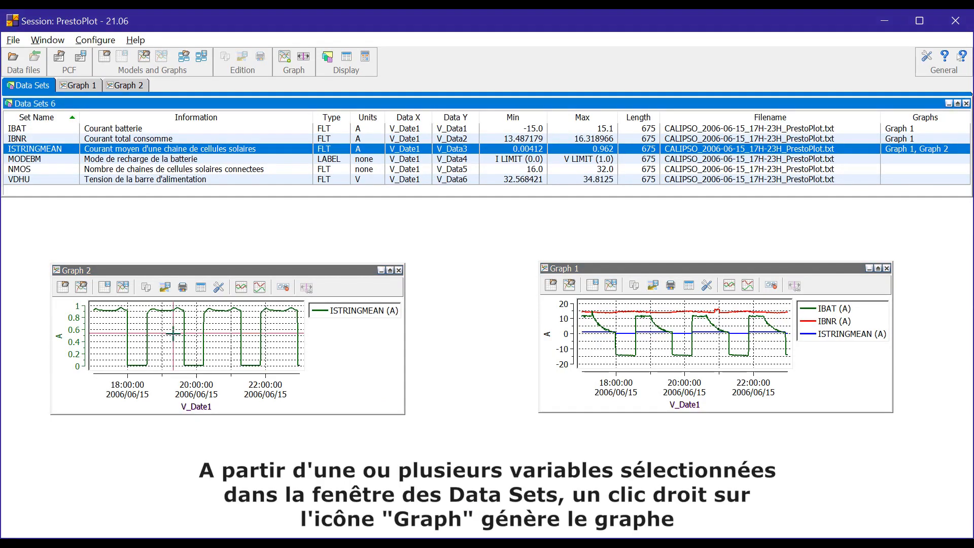
# Make demo graphs of IBAT and IBNR with the Graph button and F2, closing each.
pyautogui.click(148, 132)
pyautogui.keyDown('ctrl'); pyautogui.click(151, 140); pyautogui.keyUp('ctrl')
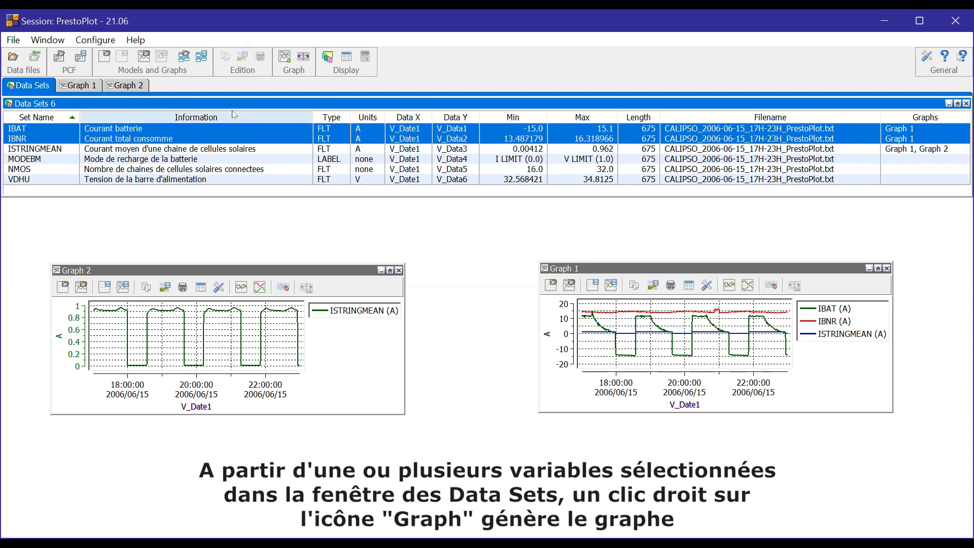
pyautogui.rightClick(291, 60)
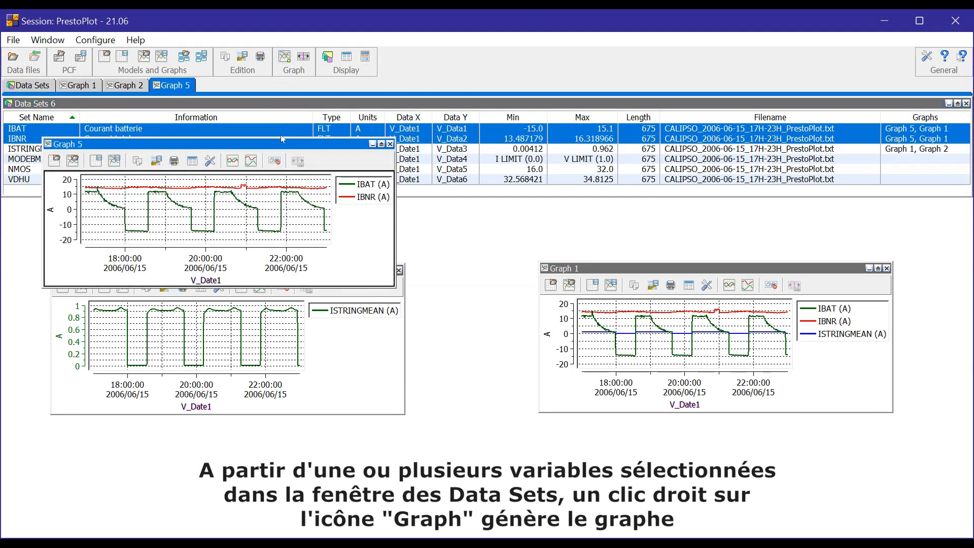
pyautogui.click(389, 145)
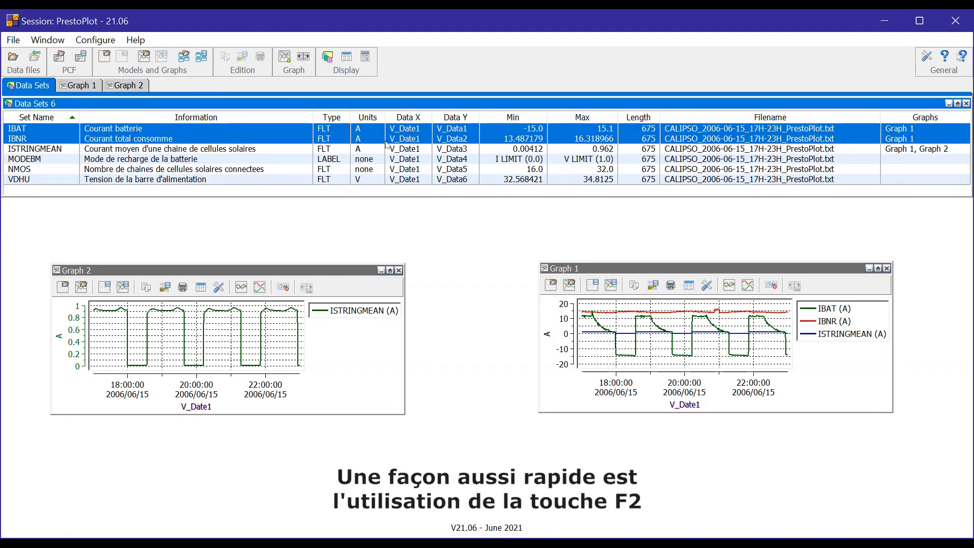
pyautogui.press('F2')
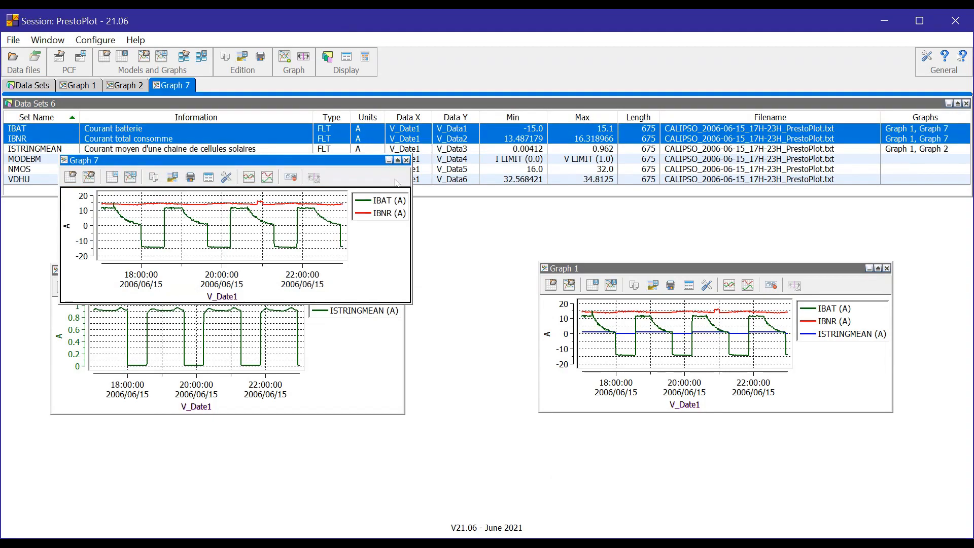
pyautogui.click(406, 161)
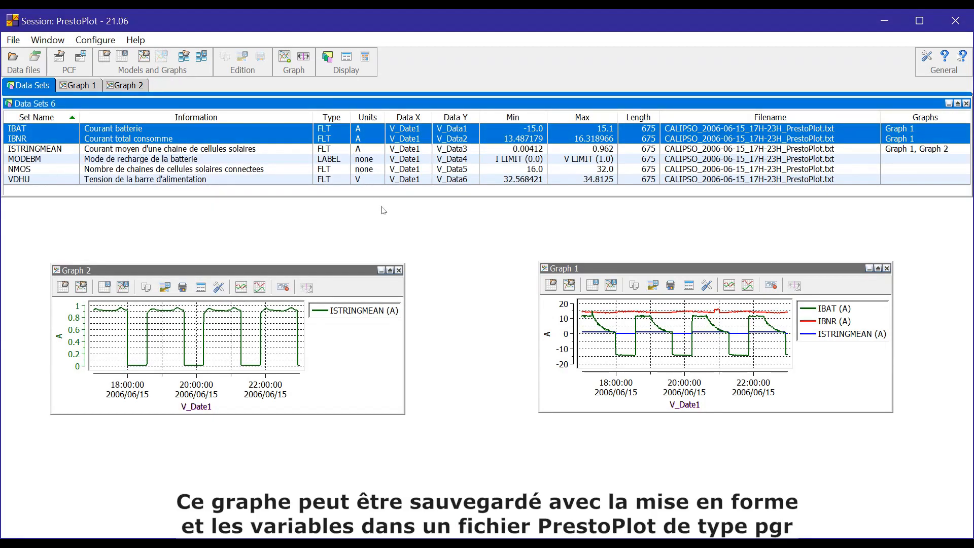
# Close Graph 2, then move Graph 1 to the left and enlarge it.
pyautogui.click(398, 270)
pyautogui.moveTo(571, 270); pyautogui.dragTo(117, 239)
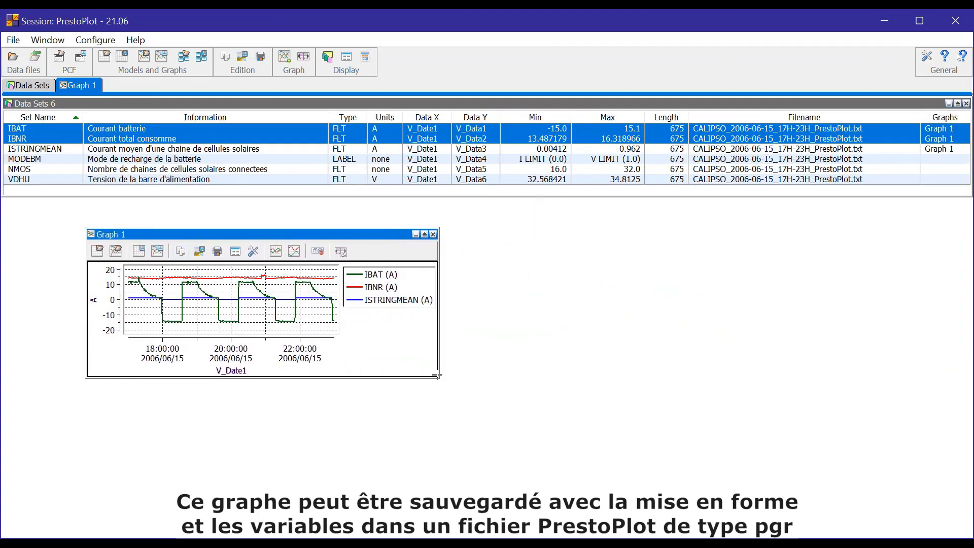
pyautogui.moveTo(440, 378); pyautogui.dragTo(883, 491)
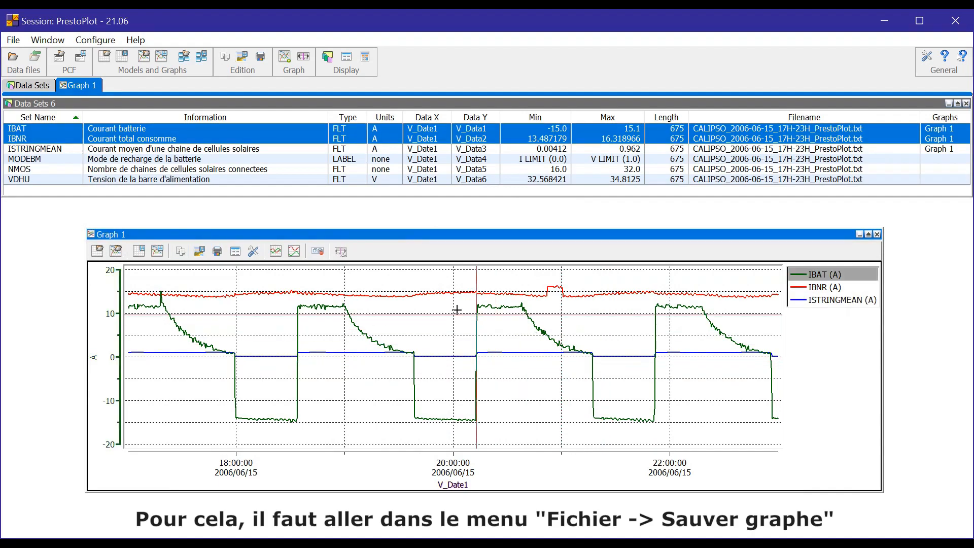
# Save Graph 1 with its data as graph_IBAT_IBNR.
pyautogui.click(13, 40)
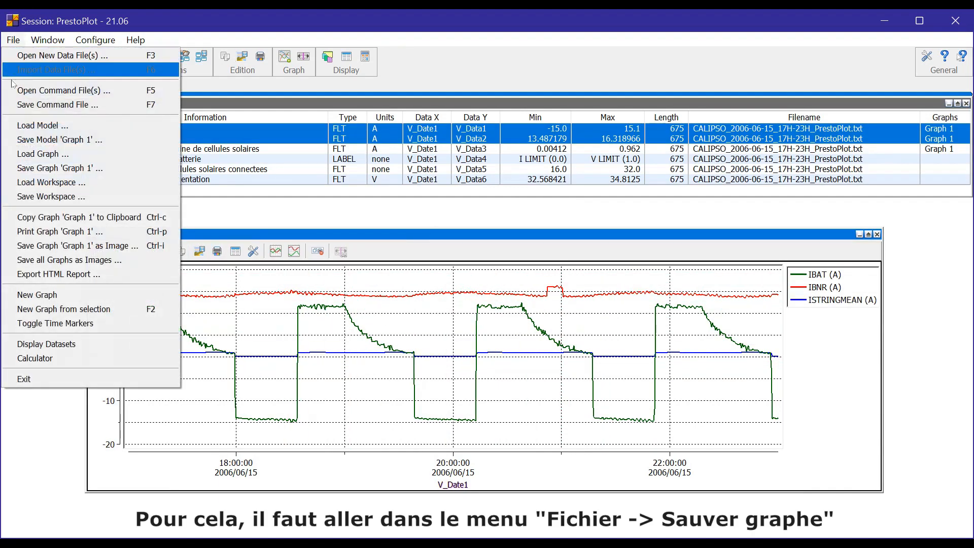
pyautogui.click(33, 168)
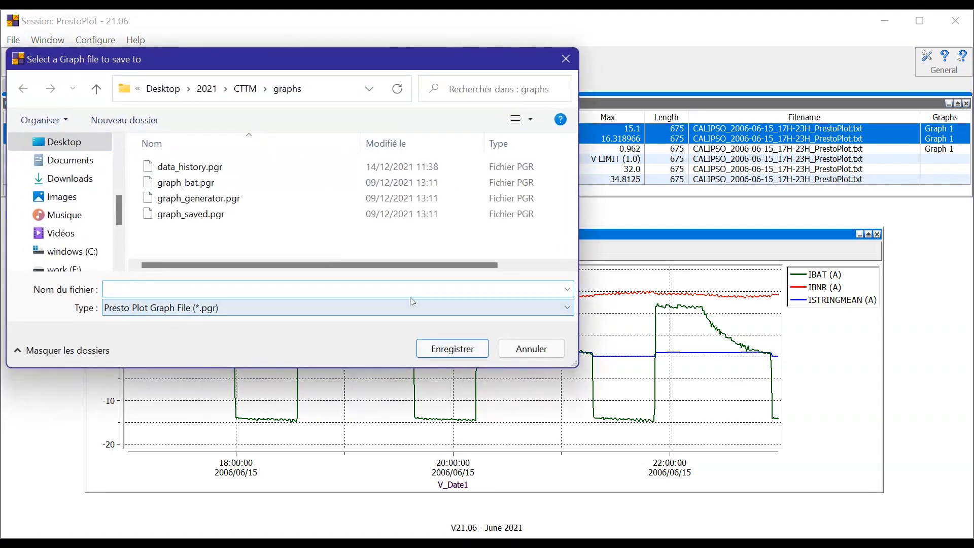
pyautogui.write('graph_IBAT_IBNR')
pyautogui.click(447, 349)
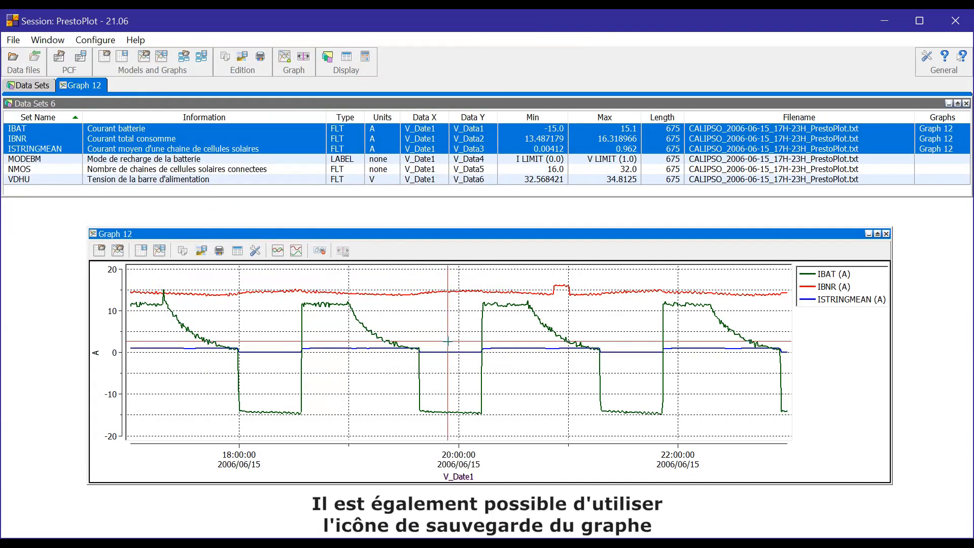
pyautogui.click(161, 252)
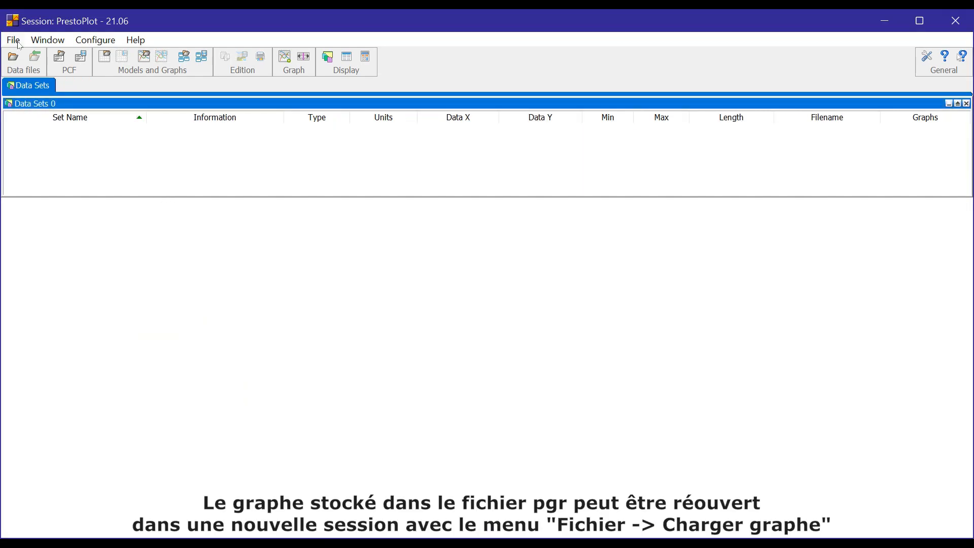
# Load graph_IBAT_IBNR.pgr as Graph 3, enlarge it, and select the IBAT, IBNR and ISTRINGMEAN rows.
pyautogui.click(16, 40)
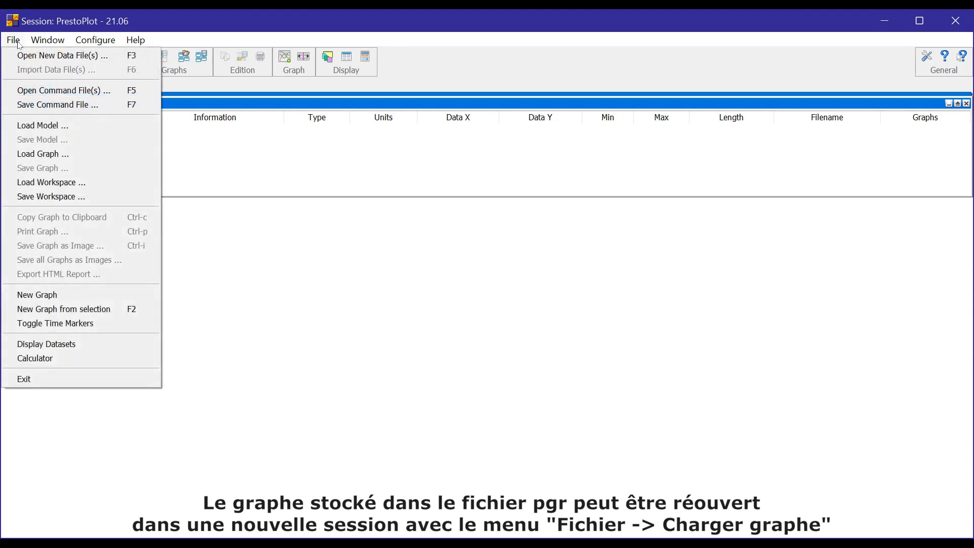
pyautogui.click(59, 155)
pyautogui.doubleClick(167, 163)
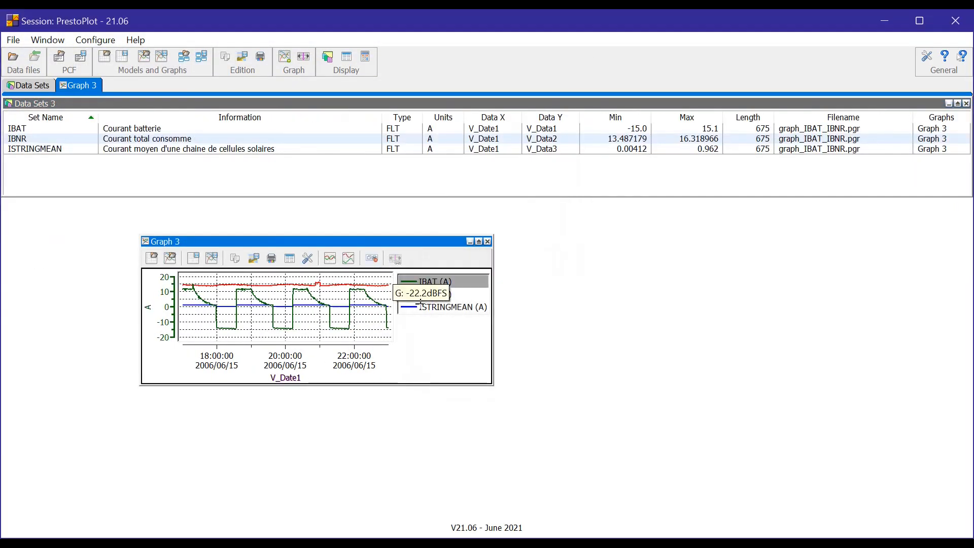
pyautogui.moveTo(492, 384); pyautogui.dragTo(736, 475)
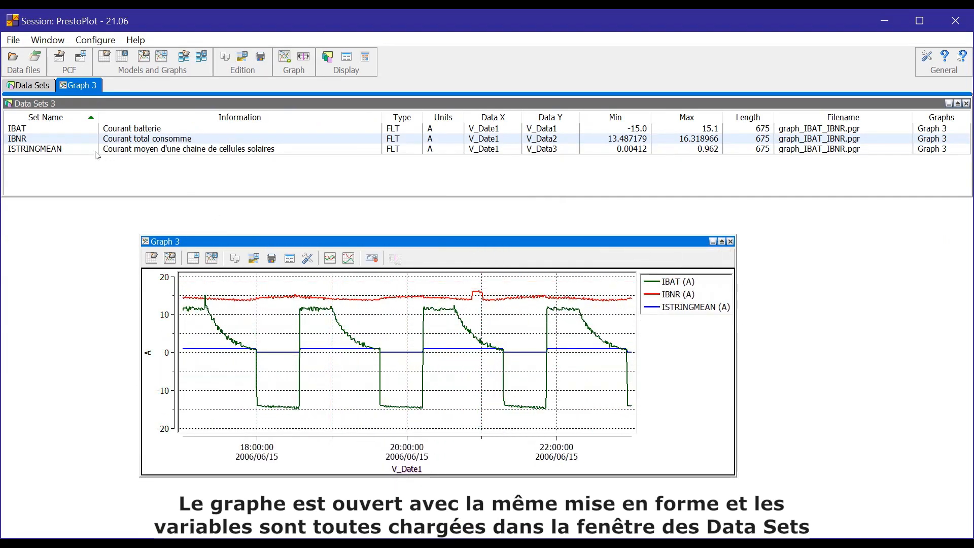
pyautogui.click(48, 132)
pyautogui.click(48, 138)
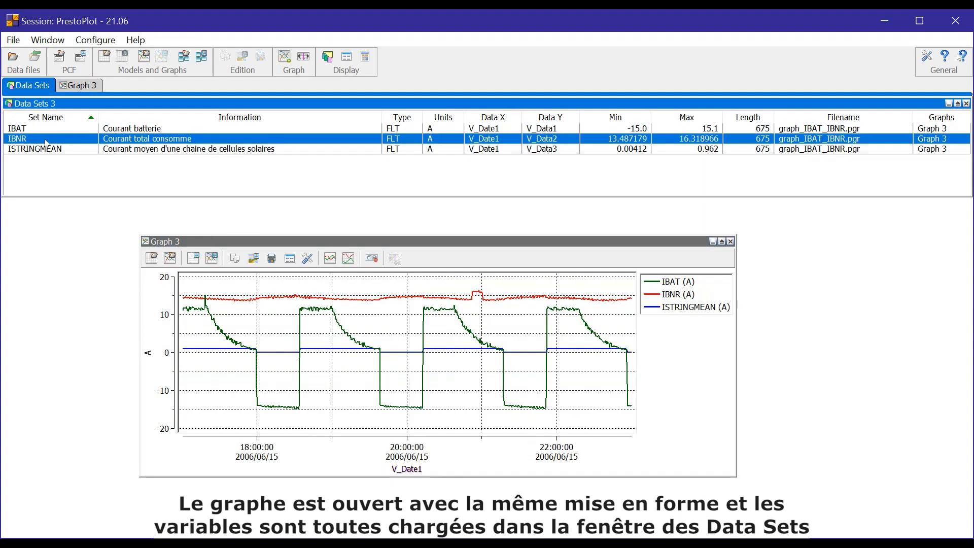
pyautogui.click(51, 149)
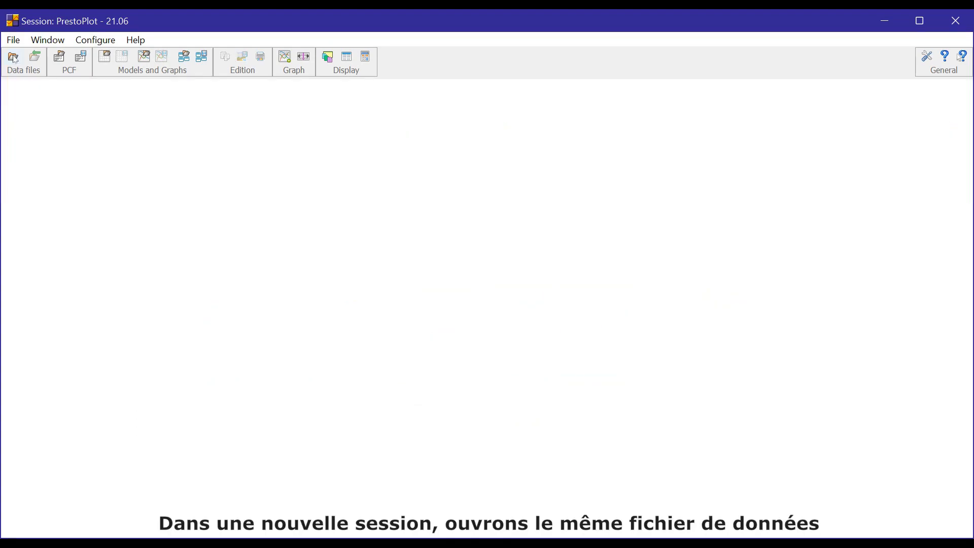
# Open the CALIPSO data file in the new session.
pyautogui.click(14, 58)
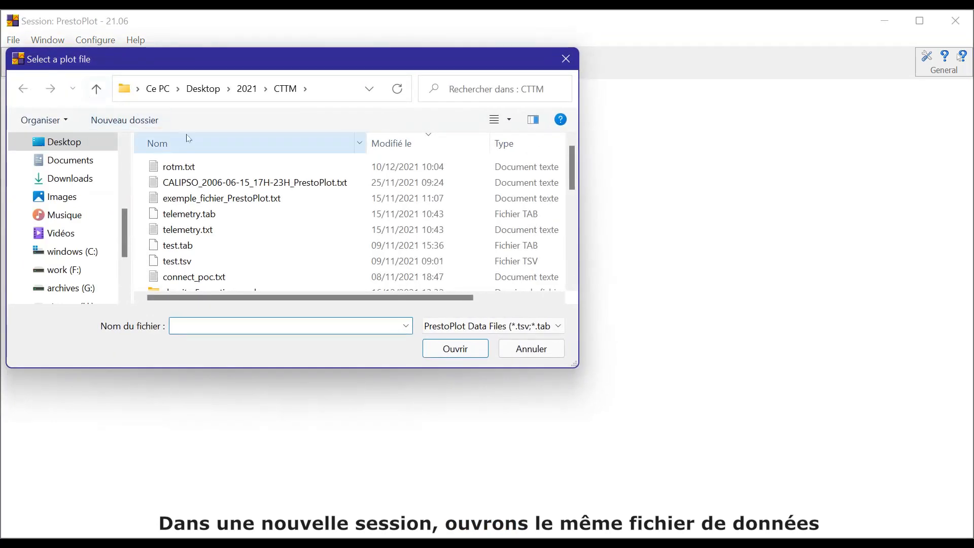
pyautogui.click(228, 183)
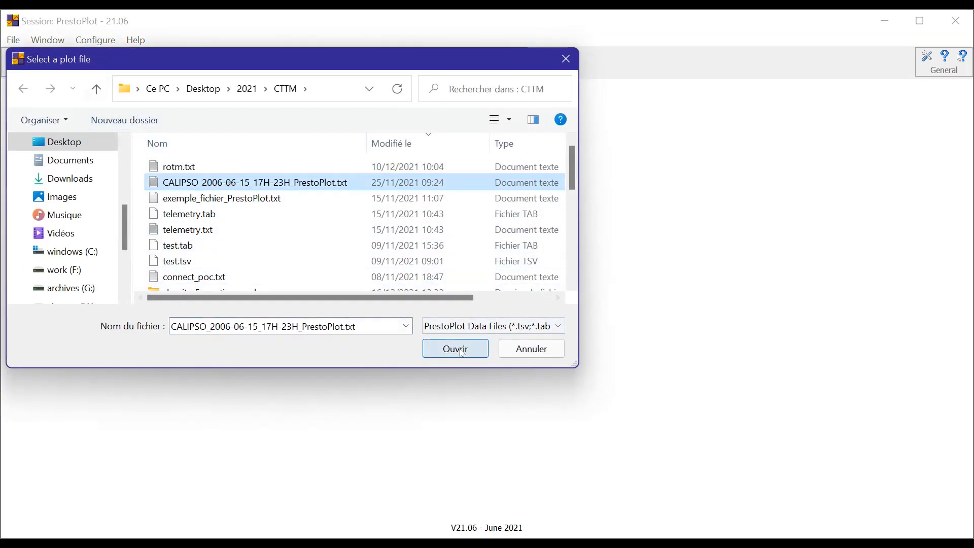
pyautogui.click(455, 349)
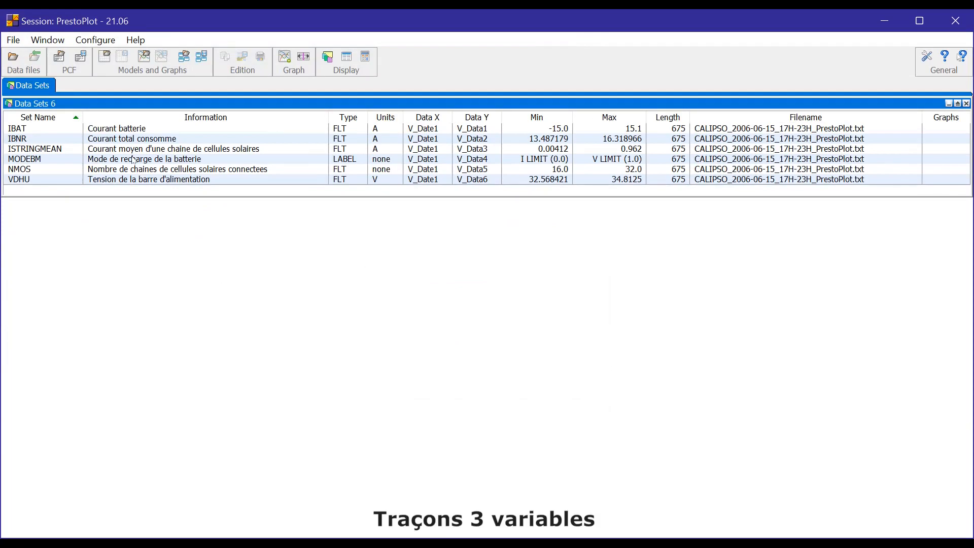
# Create a new graph of MODEBM, NMOS and VDHU, then move and enlarge it.
pyautogui.click(134, 160)
pyautogui.keyDown('shift'); pyautogui.click(153, 183); pyautogui.keyUp('shift')
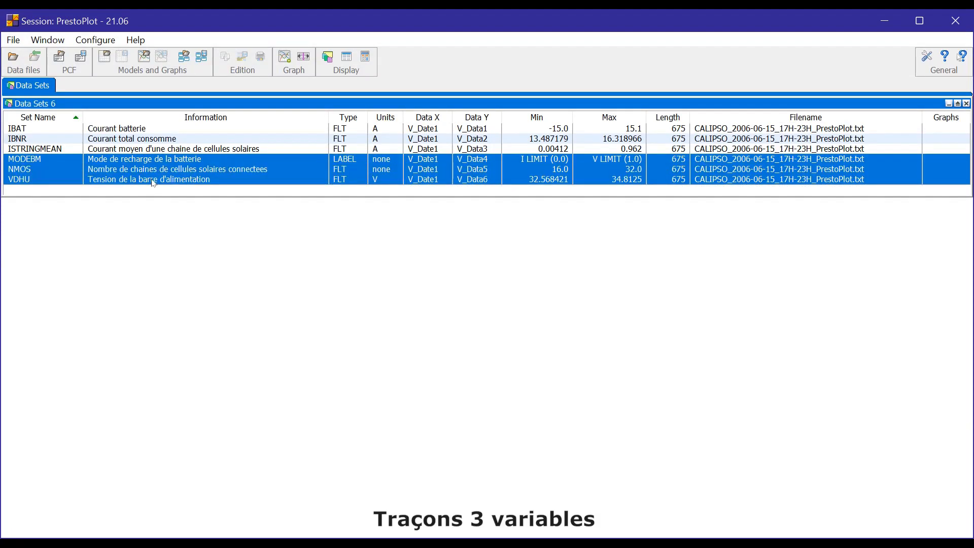
pyautogui.rightClick(153, 183)
pyautogui.click(167, 189)
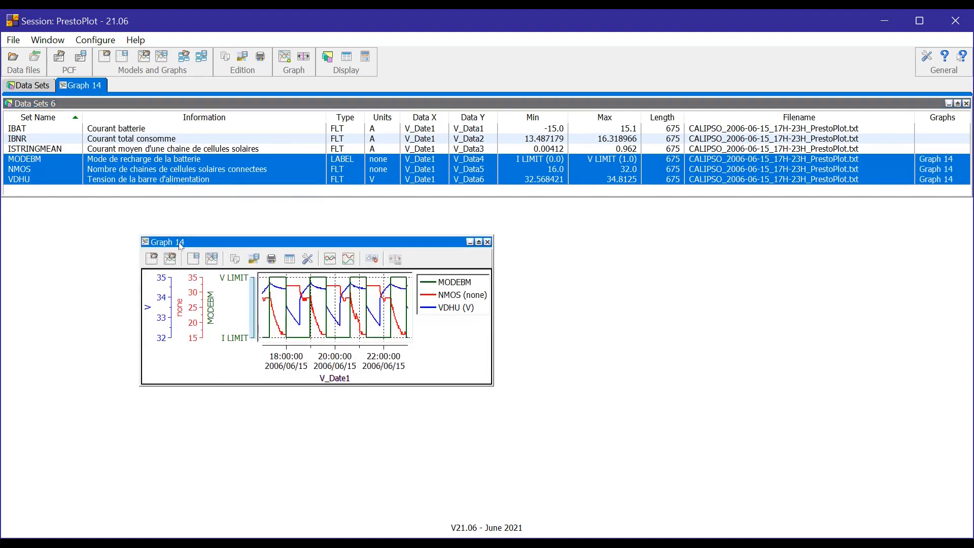
pyautogui.moveTo(182, 244); pyautogui.dragTo(62, 230)
pyautogui.moveTo(368, 375); pyautogui.dragTo(875, 488)
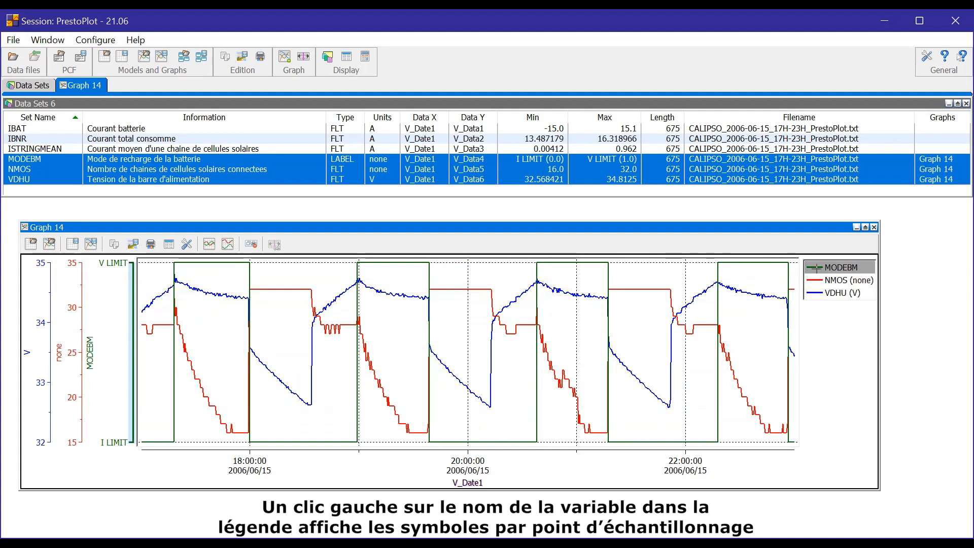
# Toggle MODEBM's sample markers on and off, then open its curve attributes.
pyautogui.click(815, 268)
pyautogui.click(815, 267)
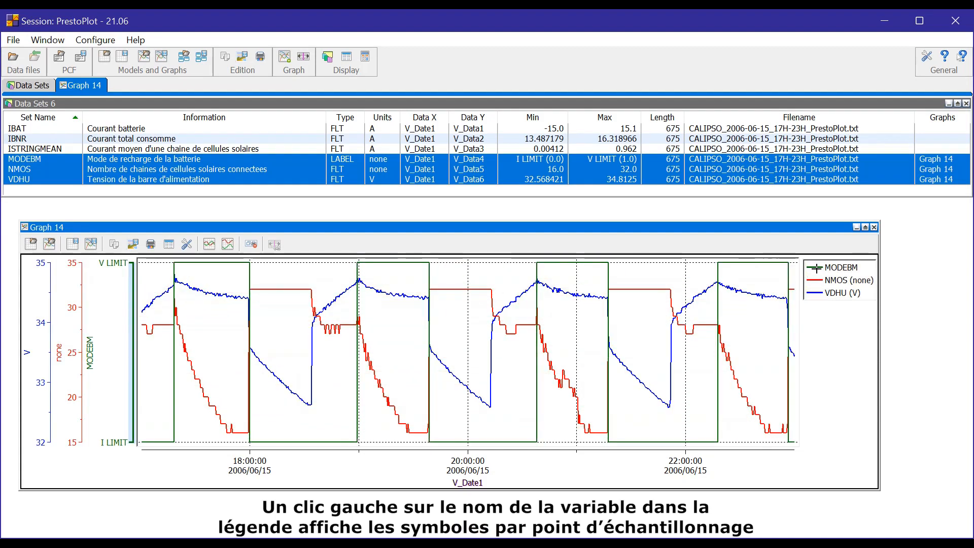
pyautogui.click(814, 267)
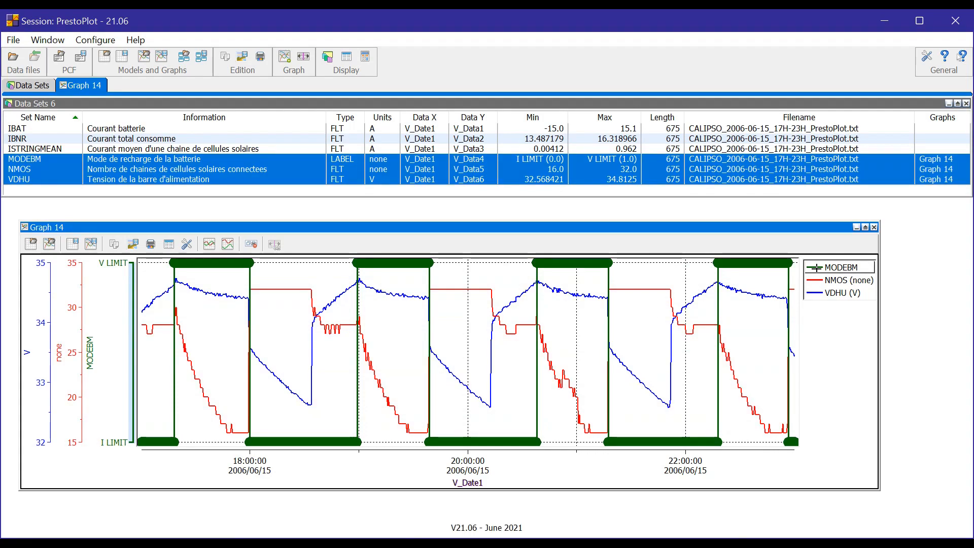
pyautogui.click(815, 267)
pyautogui.rightClick(817, 269)
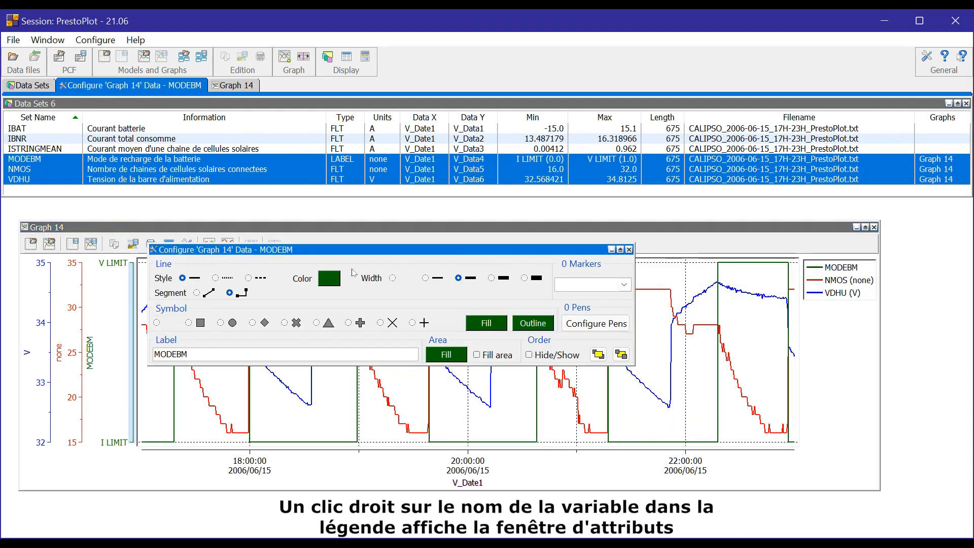
# Open the VDHU curve's attributes from Graph 14's window menu and move the dialog aside.
pyautogui.click(24, 227)
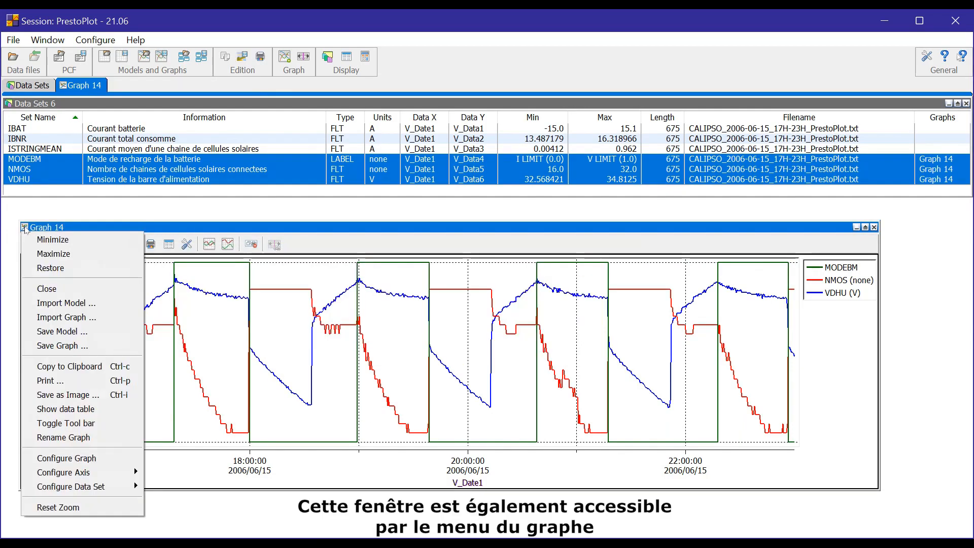
pyautogui.moveTo(73, 491)
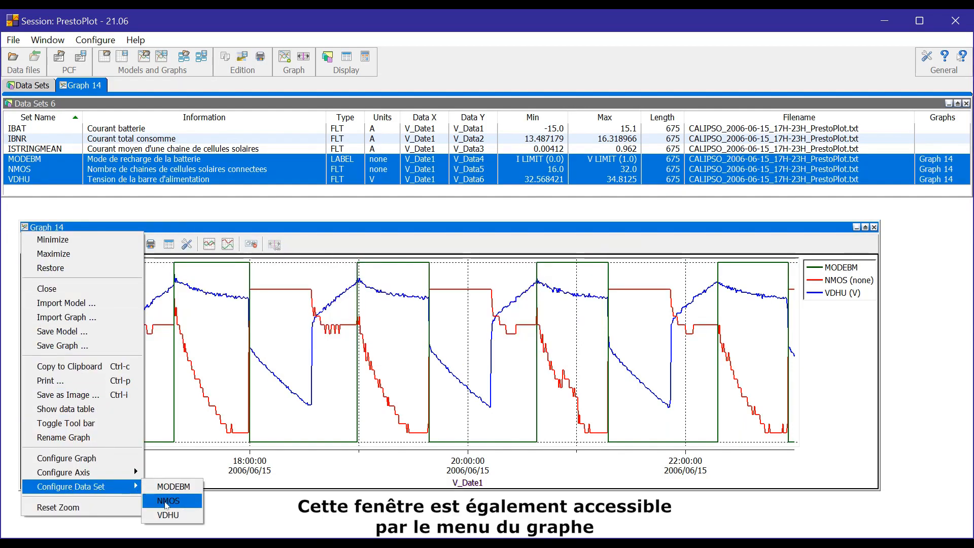
pyautogui.click(163, 518)
pyautogui.moveTo(325, 345); pyautogui.dragTo(127, 372)
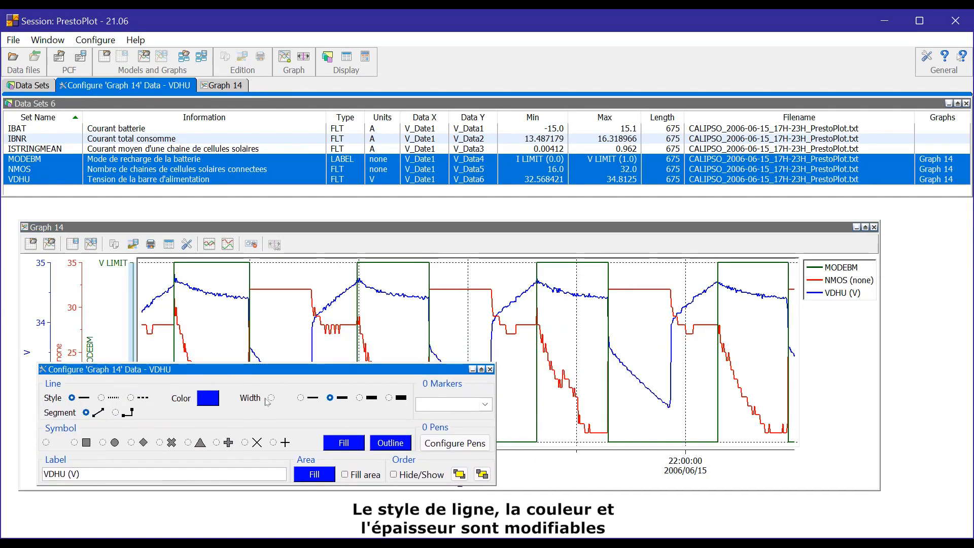
# Zoom into a short stretch and try step drawing for VDHU, keeping straight segments.
pyautogui.moveTo(357, 272); pyautogui.dragTo(431, 311)
pyautogui.moveTo(371, 373); pyautogui.dragTo(764, 372)
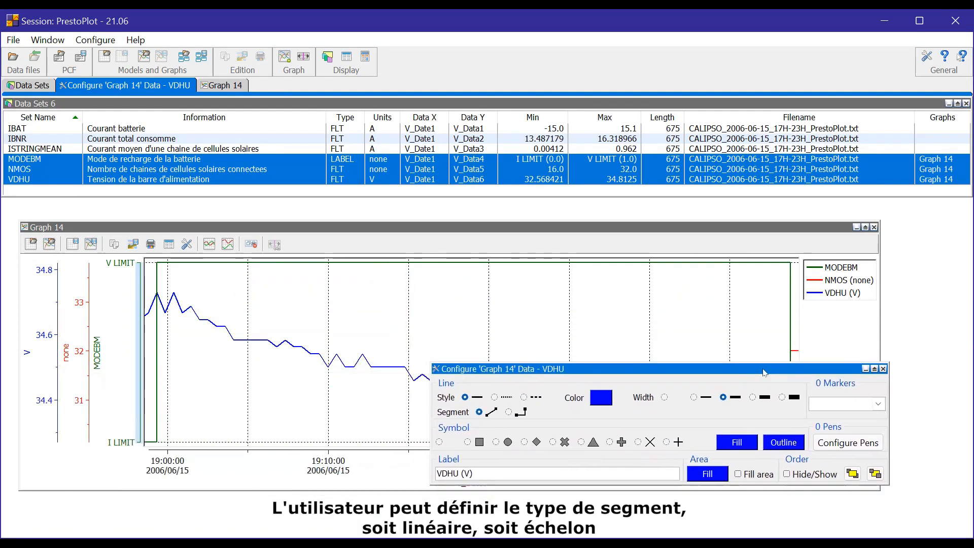
pyautogui.press('ctrl')
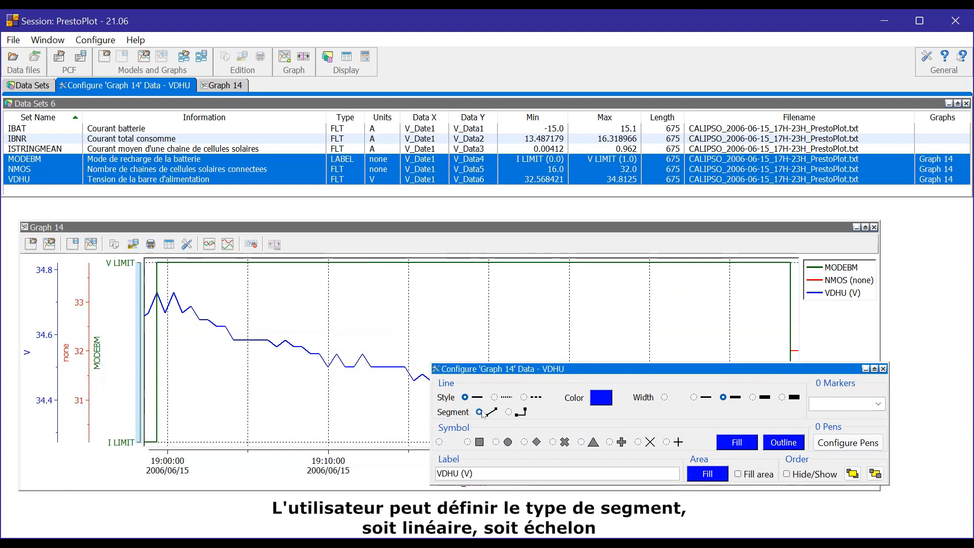
pyautogui.click(508, 413)
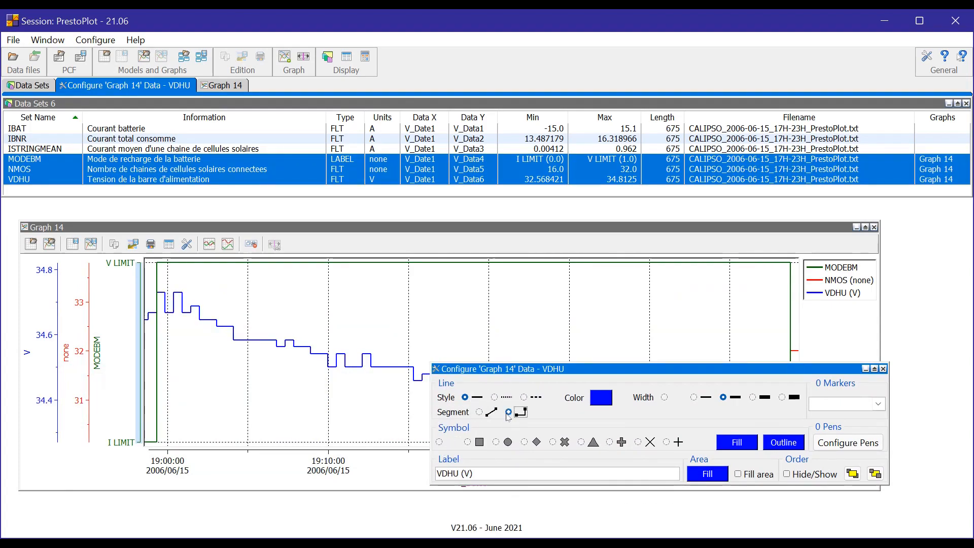
pyautogui.click(484, 413)
pyautogui.click(509, 412)
pyautogui.click(489, 413)
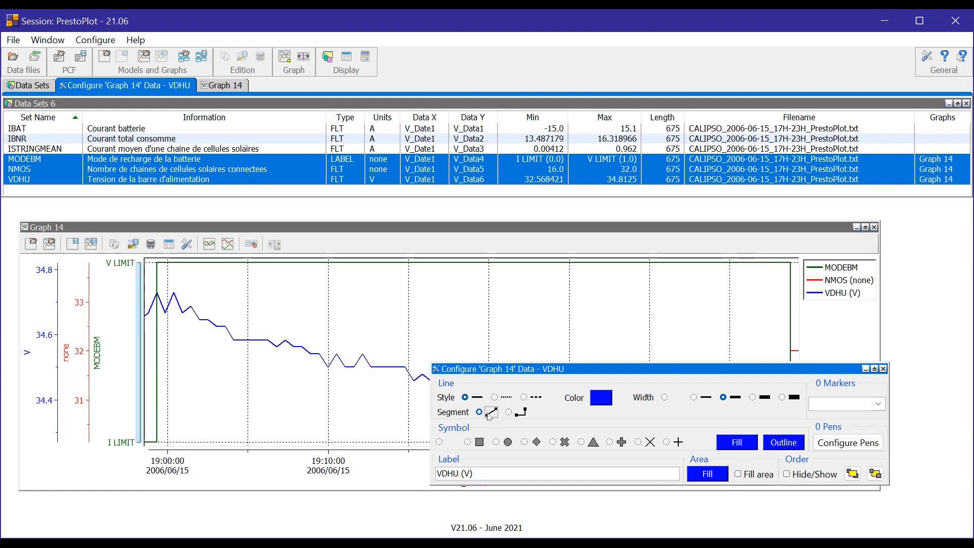
# Try square, circle and diamond markers on VDHU, settle on X marks, and close the dialog.
pyautogui.click(468, 442)
pyautogui.click(508, 442)
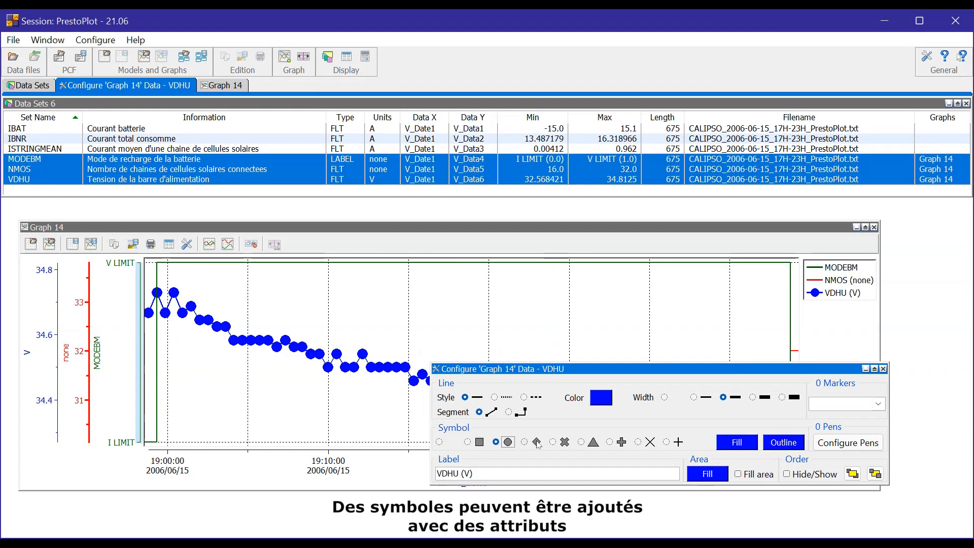
pyautogui.click(537, 441)
pyautogui.click(565, 442)
pyautogui.click(883, 369)
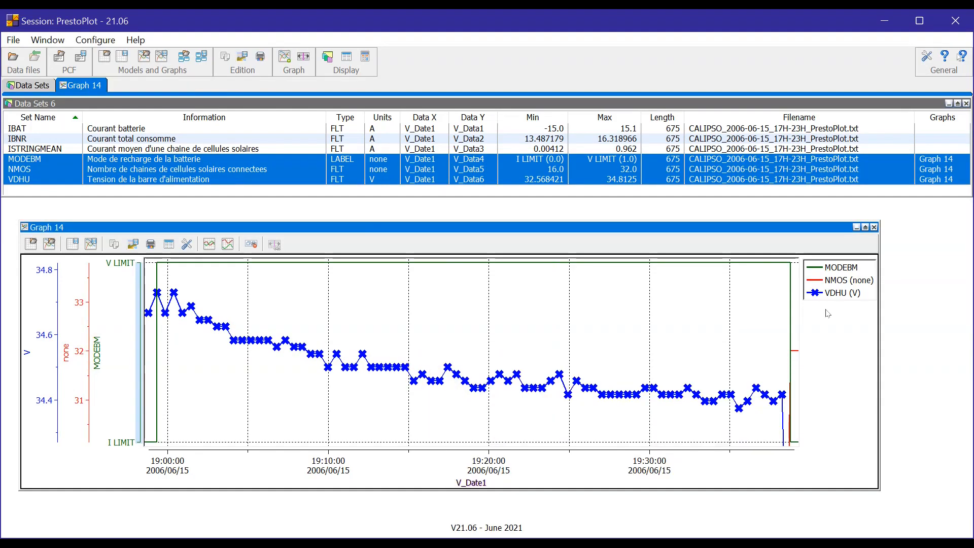
pyautogui.click(821, 293)
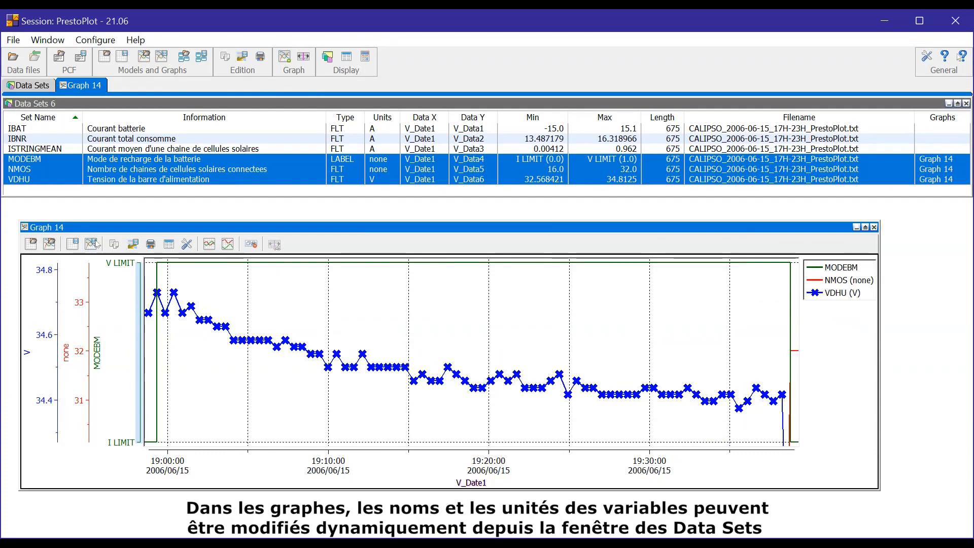
# Rename the VDHU data set to VDHU_new with units Volts in the data set editor.
pyautogui.click(143, 183)
pyautogui.rightClick(144, 187)
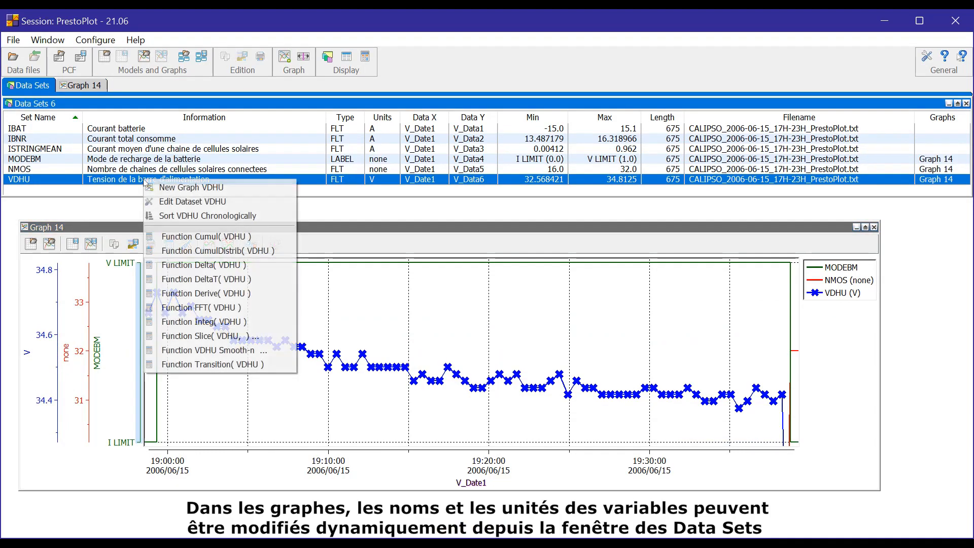
pyautogui.click(167, 201)
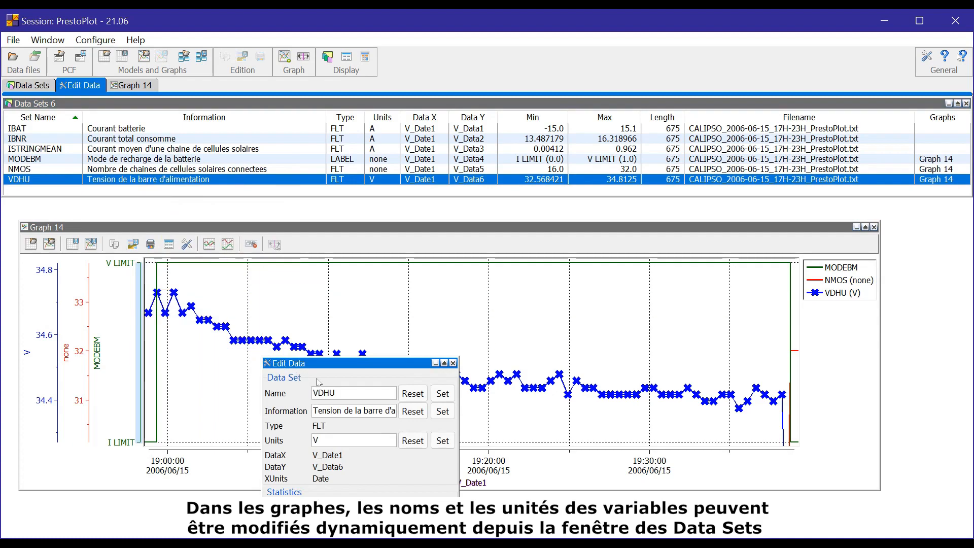
pyautogui.write('_new')
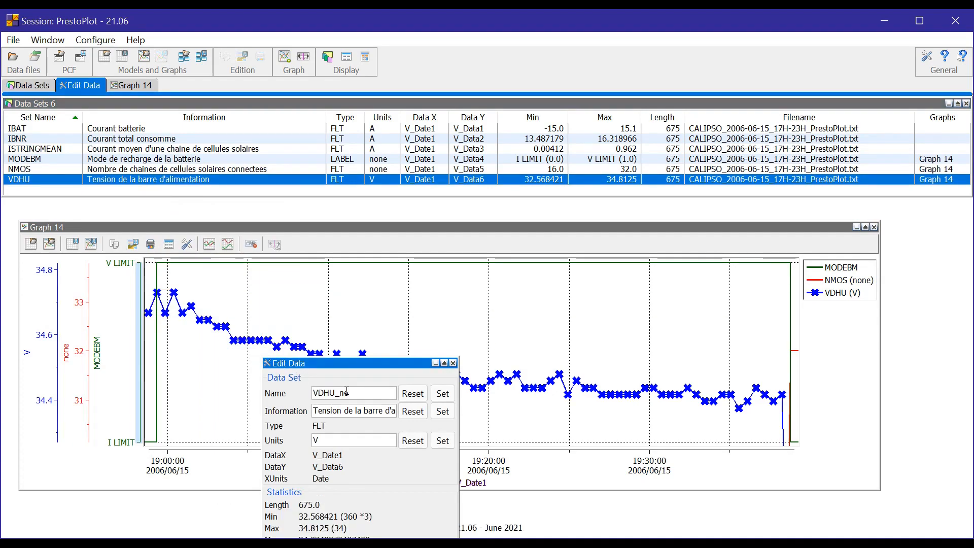
pyautogui.click(343, 443)
pyautogui.write('olts')
pyautogui.click(438, 441)
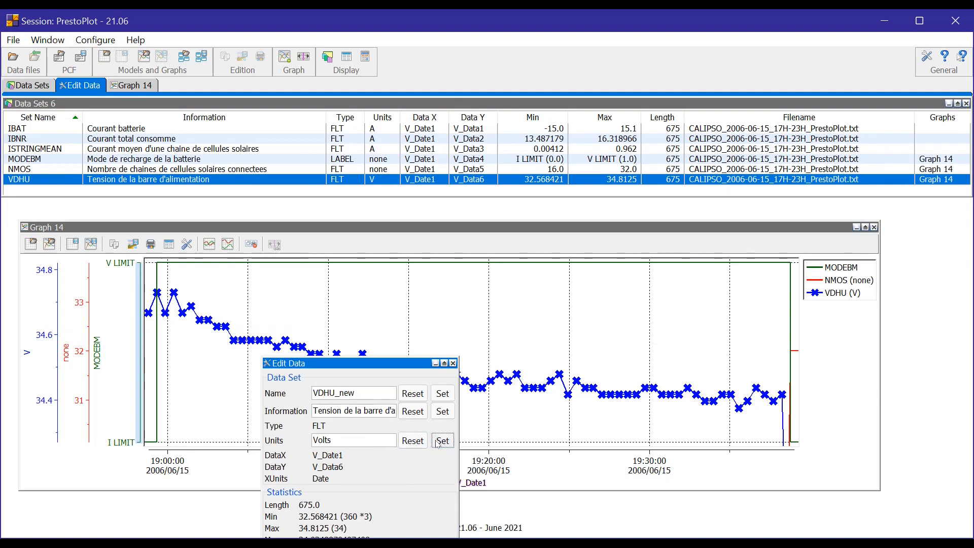
pyautogui.click(438, 394)
pyautogui.click(453, 363)
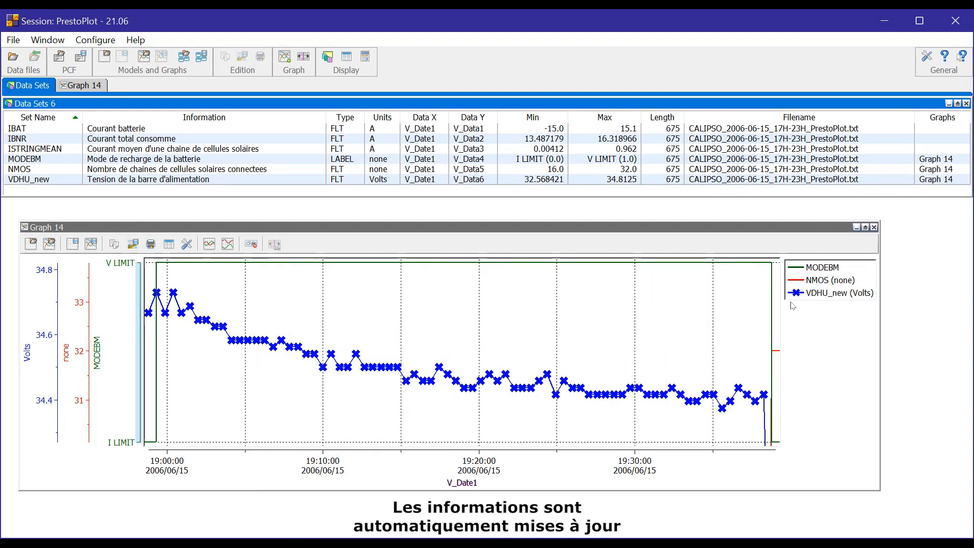
# Open the MODEBM curve's attributes and fill the area under the curve.
pyautogui.click(31, 352)
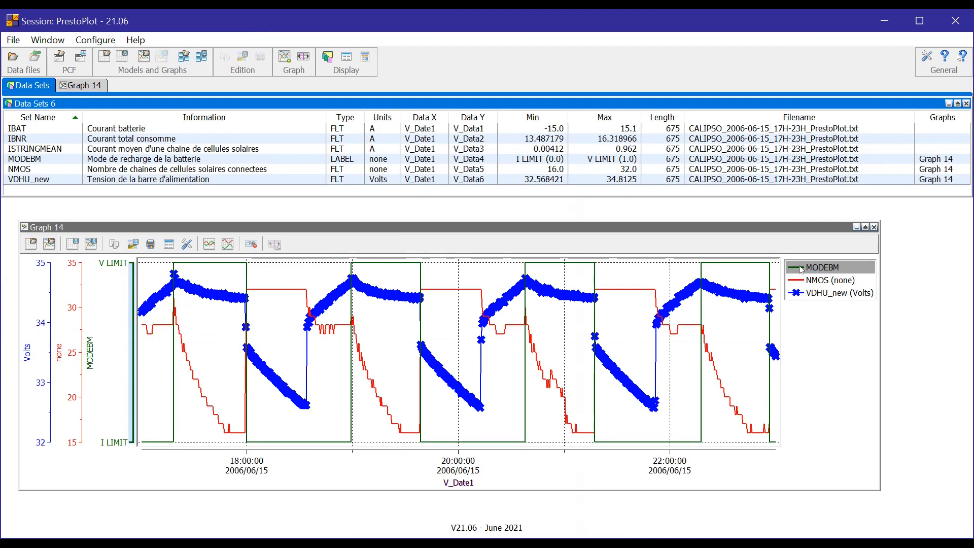
pyautogui.click(803, 268)
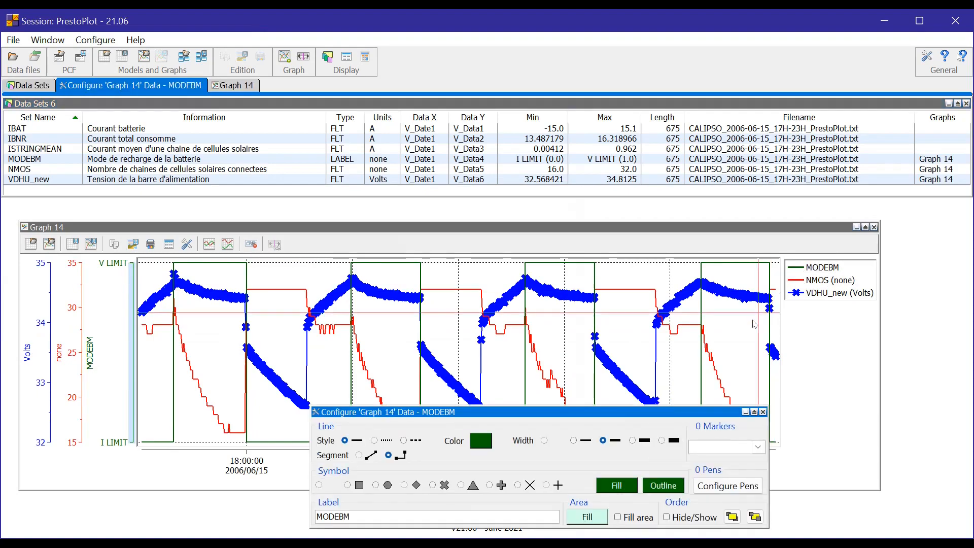
pyautogui.click(643, 516)
pyautogui.click(643, 516)
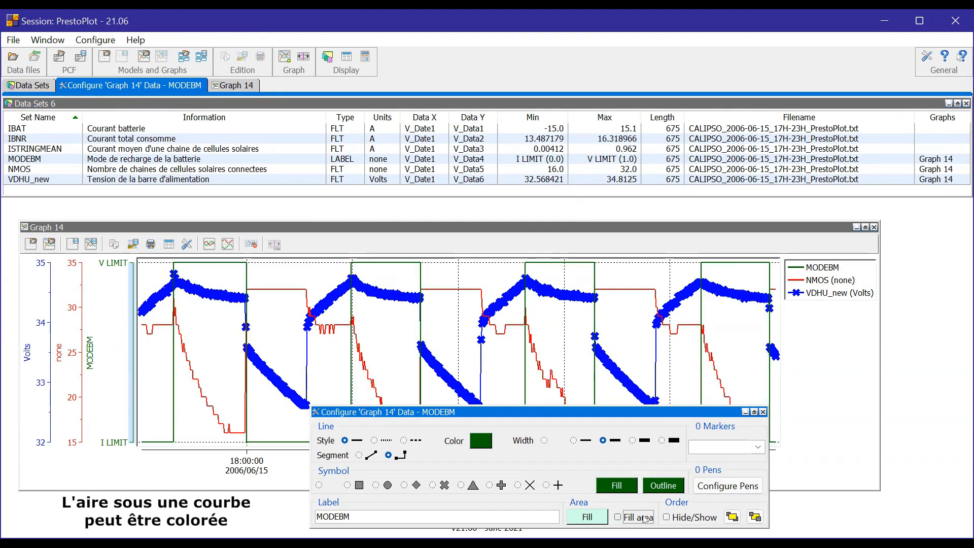
pyautogui.click(618, 516)
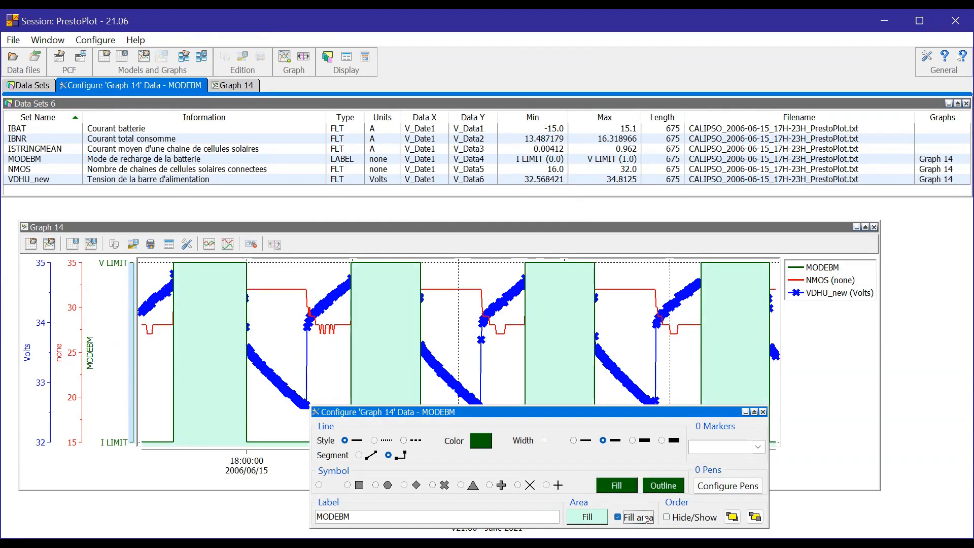
# Try the MODEBM drawing order, leave it behind NMOS and VDHU_new, and close the settings.
pyautogui.click(732, 516)
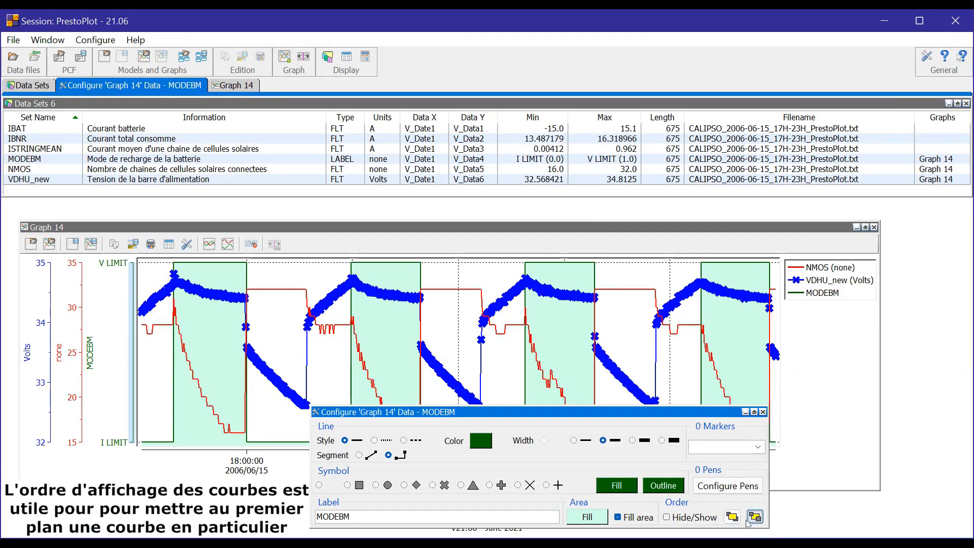
pyautogui.click(731, 517)
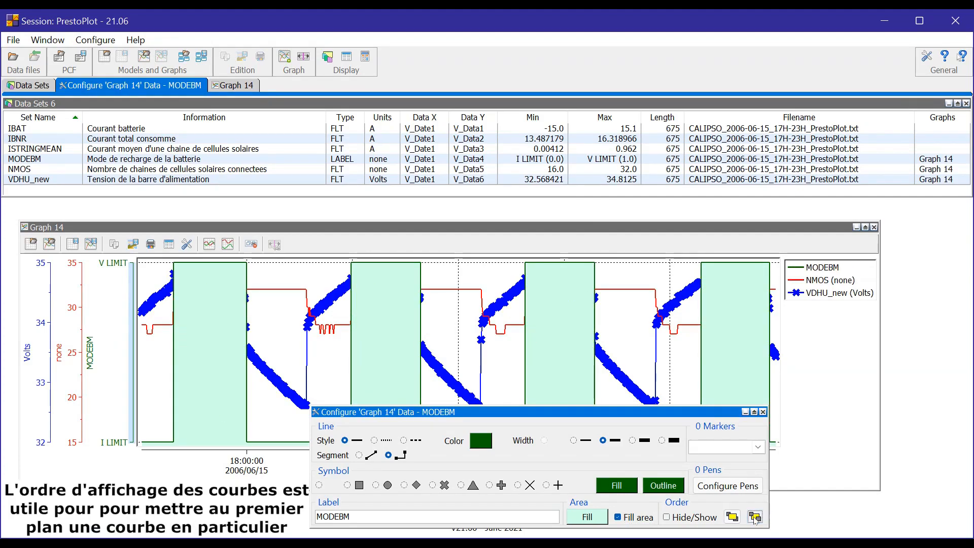
pyautogui.click(755, 516)
pyautogui.click(762, 411)
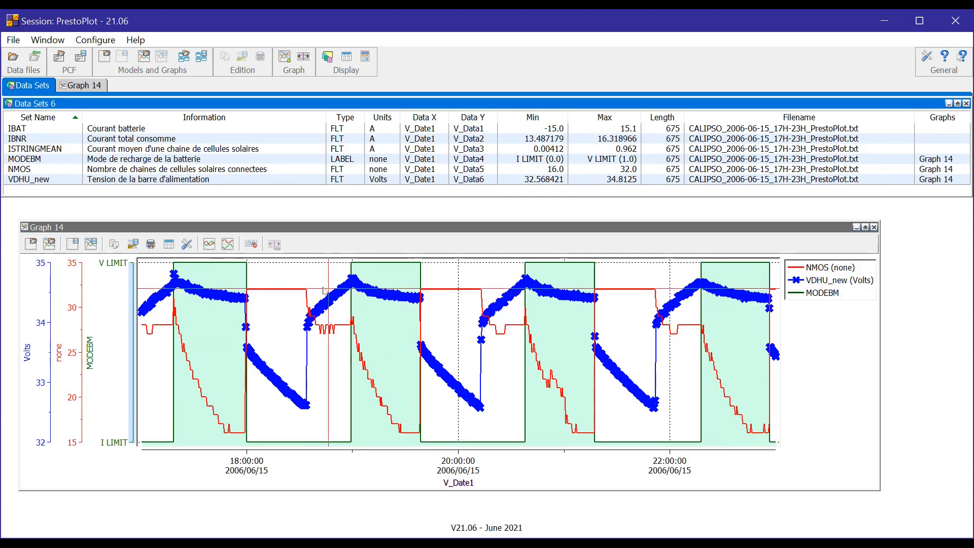
pyautogui.click(187, 244)
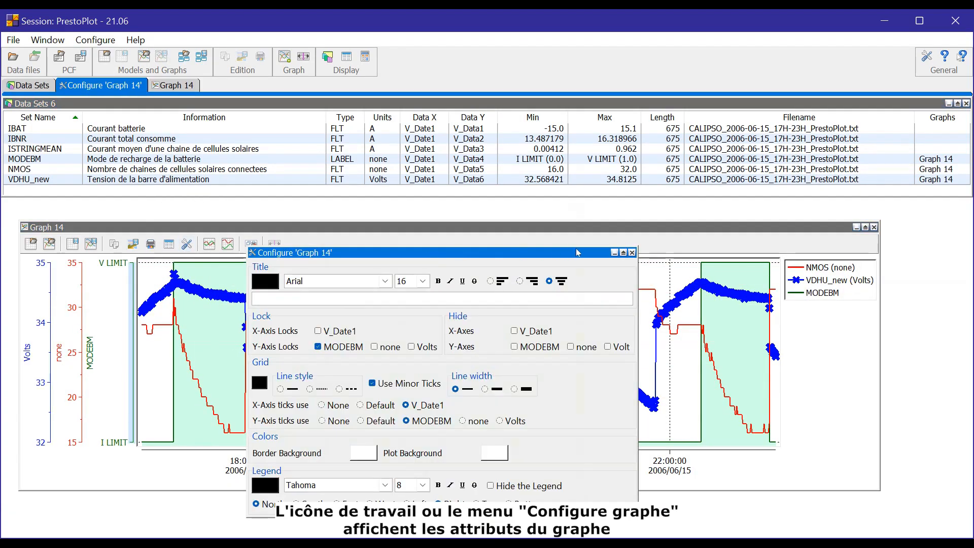
pyautogui.click(632, 252)
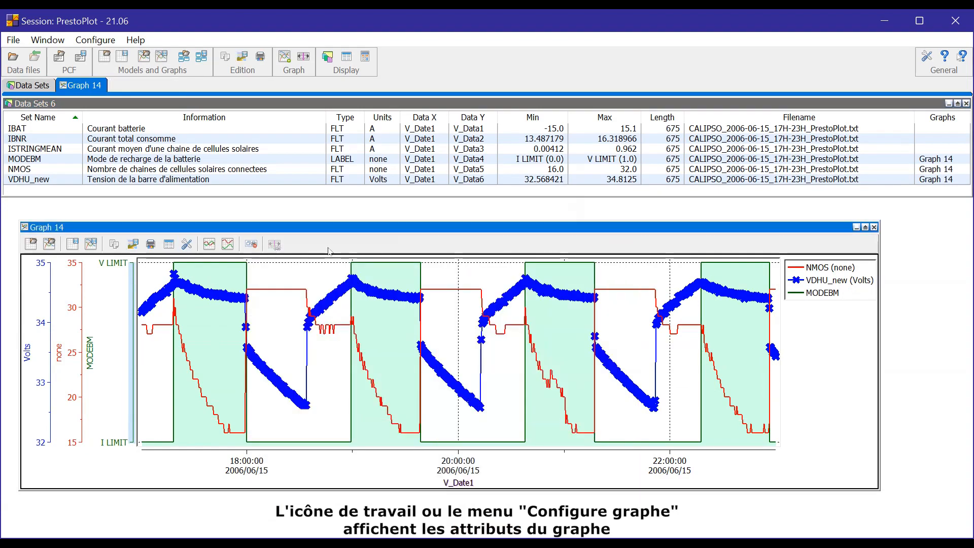
pyautogui.click(24, 229)
pyautogui.click(58, 457)
pyautogui.moveTo(358, 440); pyautogui.dragTo(260, 232)
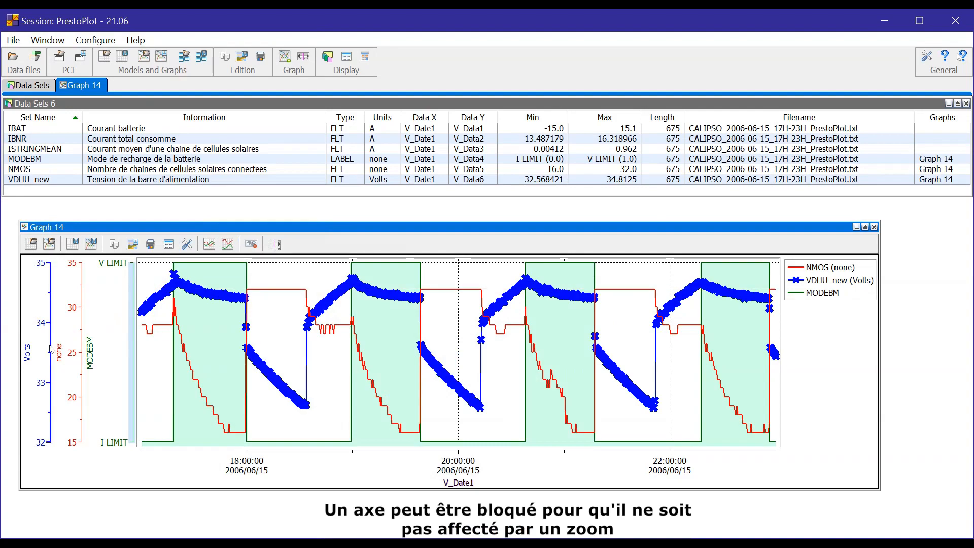
# Turn on Zoom Lock for the Volts axis, then zoom the time range in and back out.
pyautogui.doubleClick(49, 351)
pyautogui.moveTo(358, 461); pyautogui.dragTo(252, 255)
pyautogui.click(315, 350)
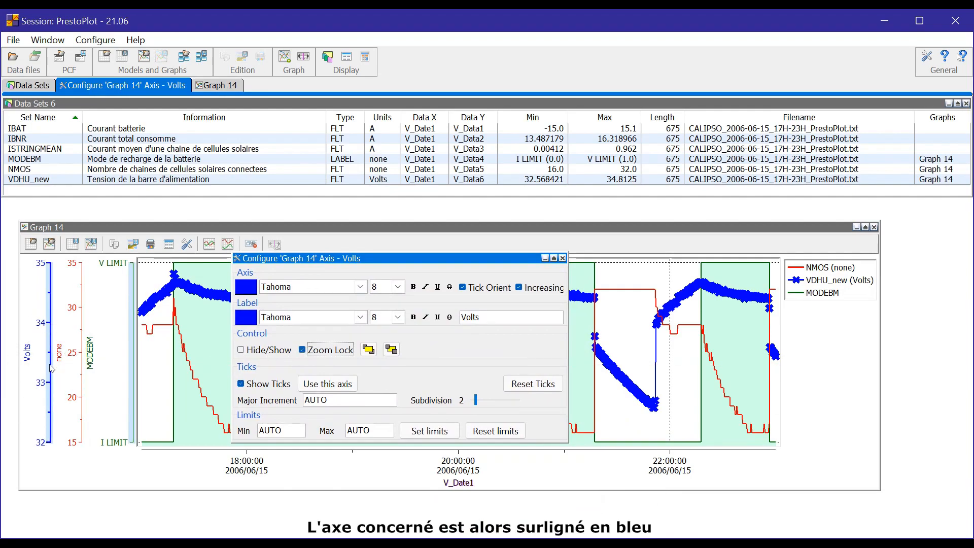
pyautogui.click(562, 258)
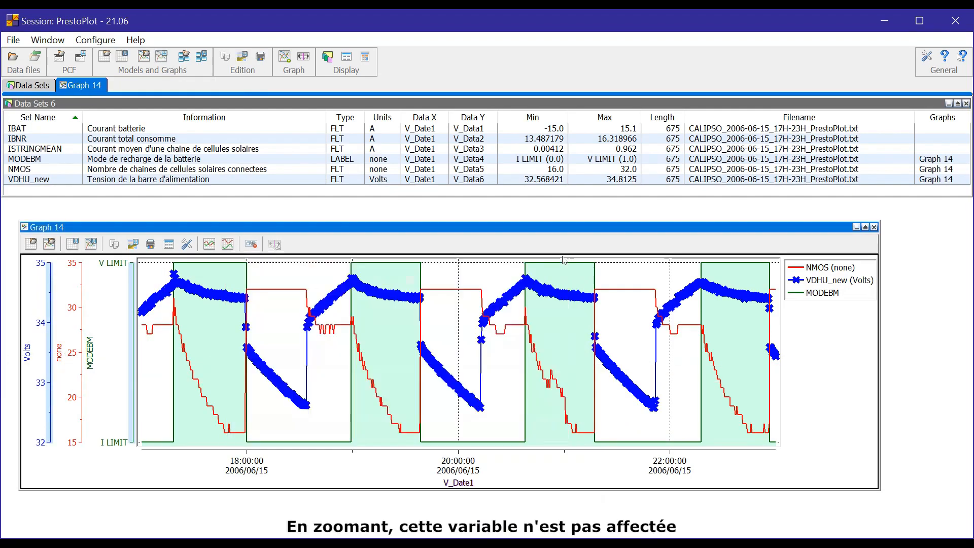
pyautogui.scroll(3, 256, 333)
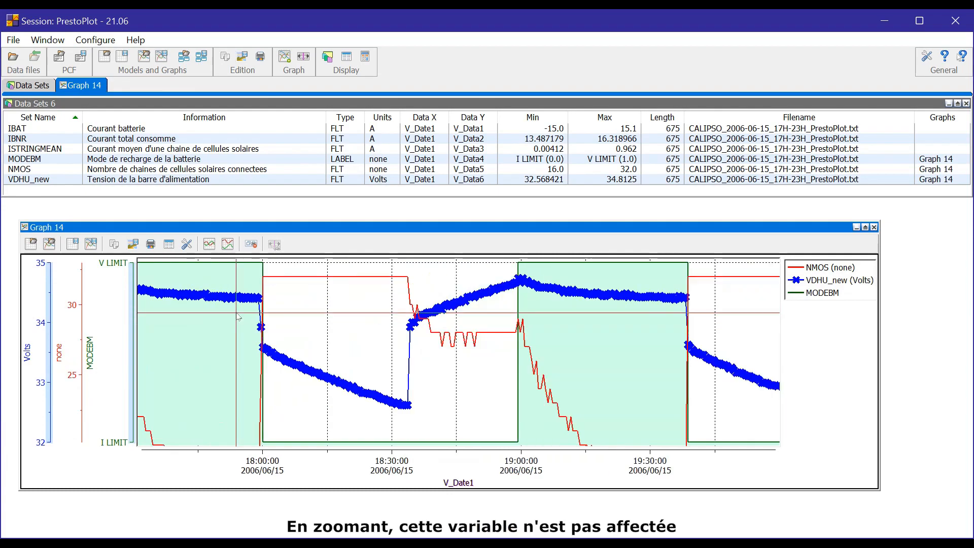
pyautogui.scroll(-4, 238, 315)
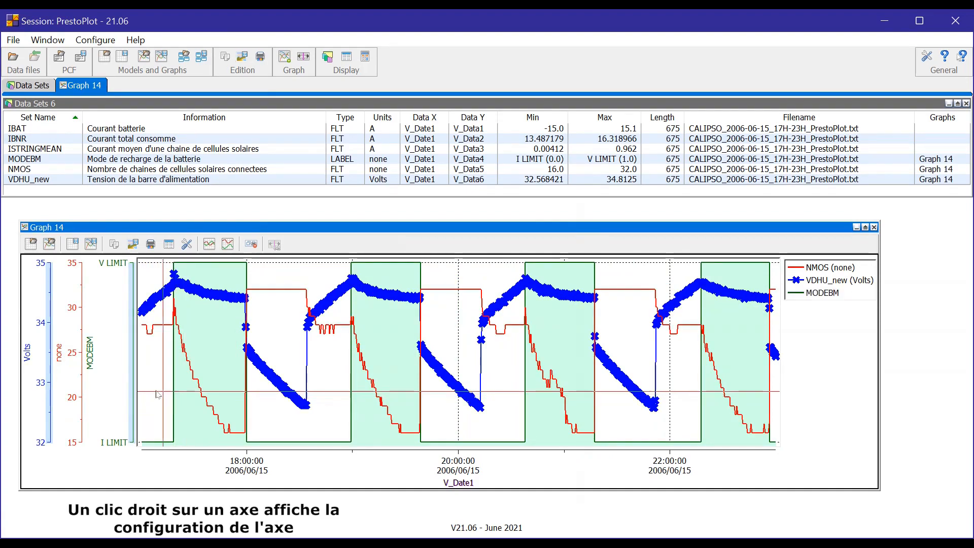
pyautogui.rightClick(79, 368)
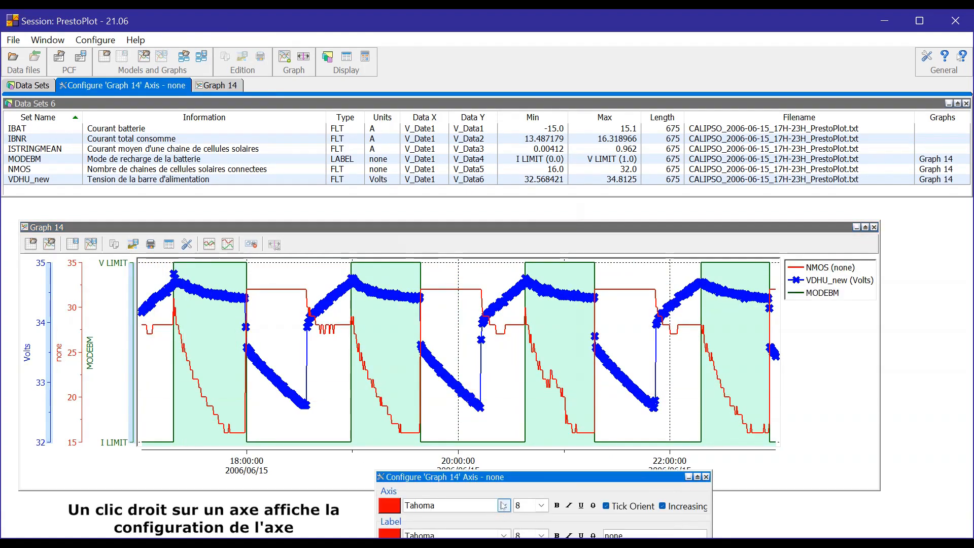
pyautogui.moveTo(500, 480); pyautogui.dragTo(621, 266)
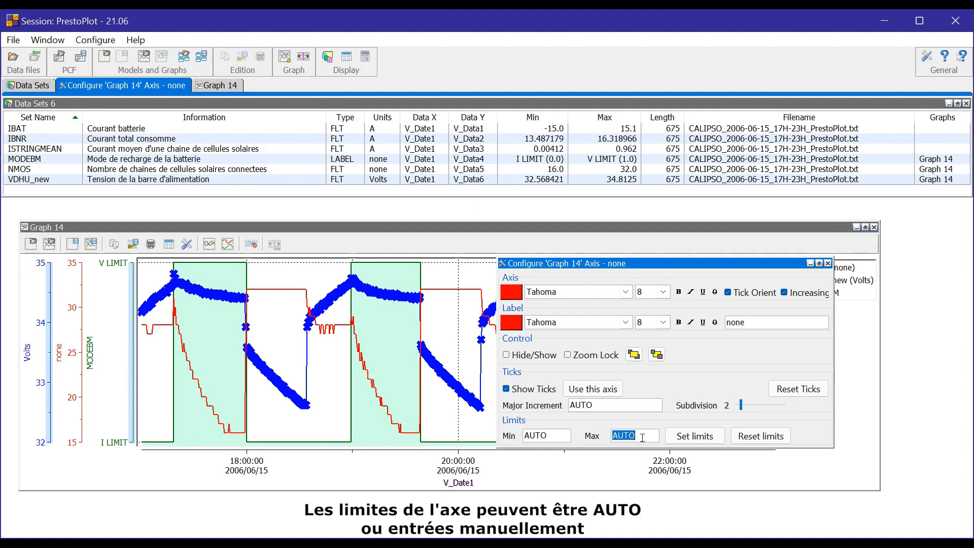
pyautogui.click(676, 439)
pyautogui.click(85, 265)
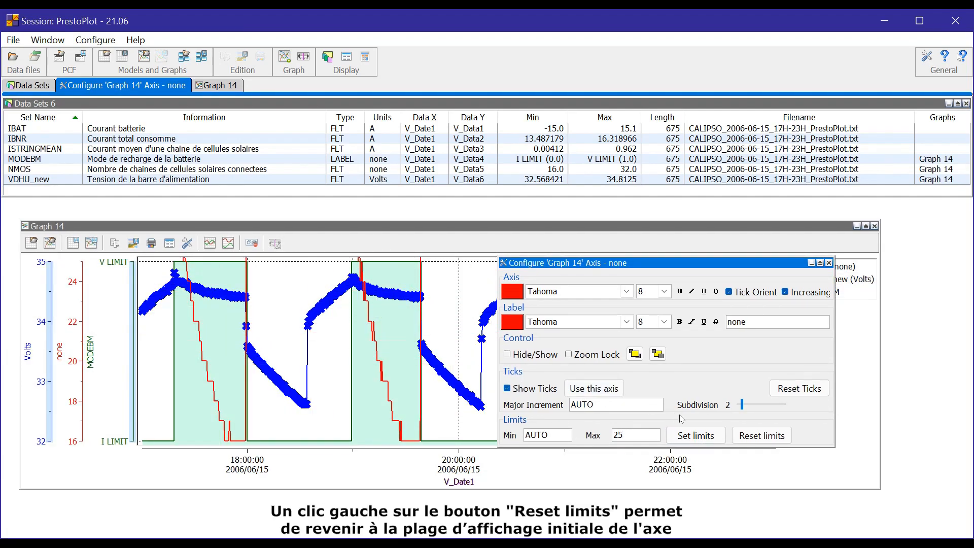
pyautogui.click(749, 437)
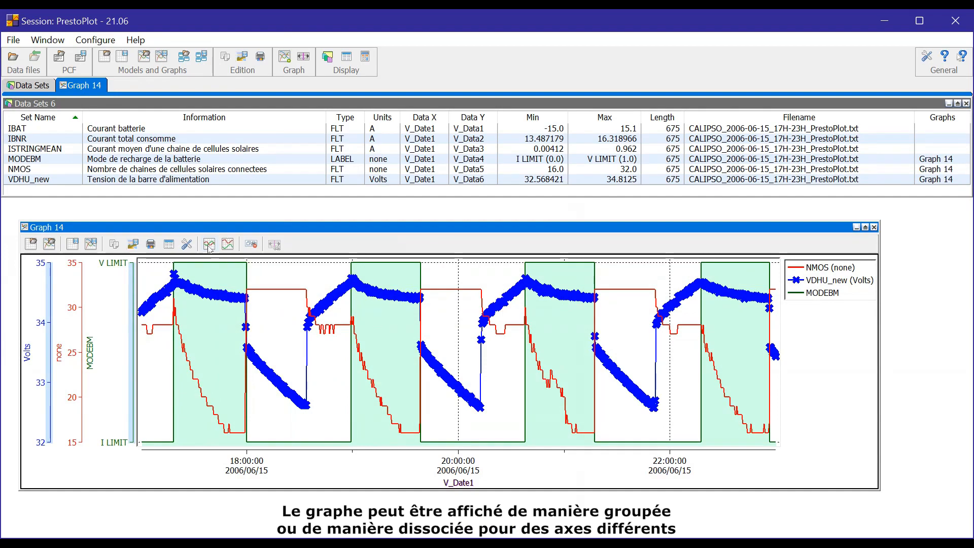
pyautogui.click(227, 244)
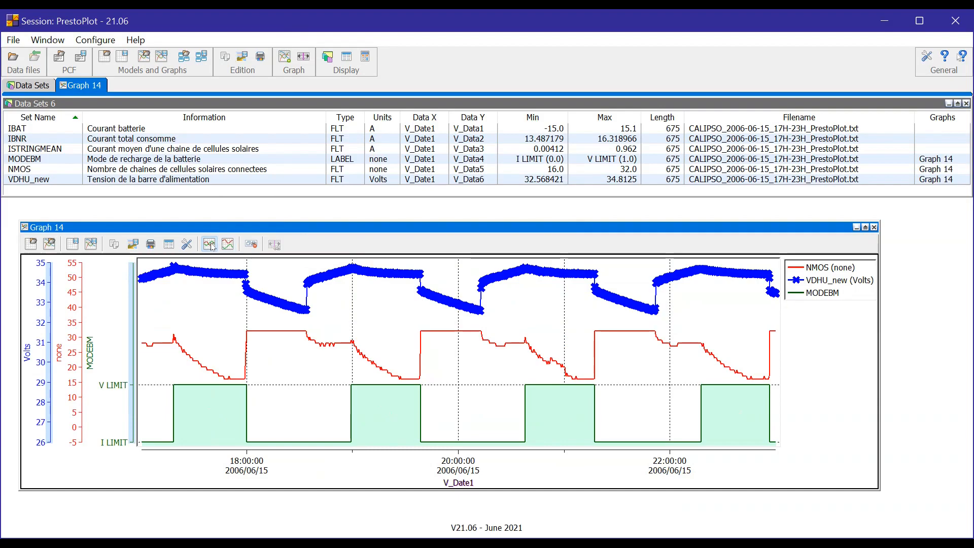
pyautogui.click(212, 246)
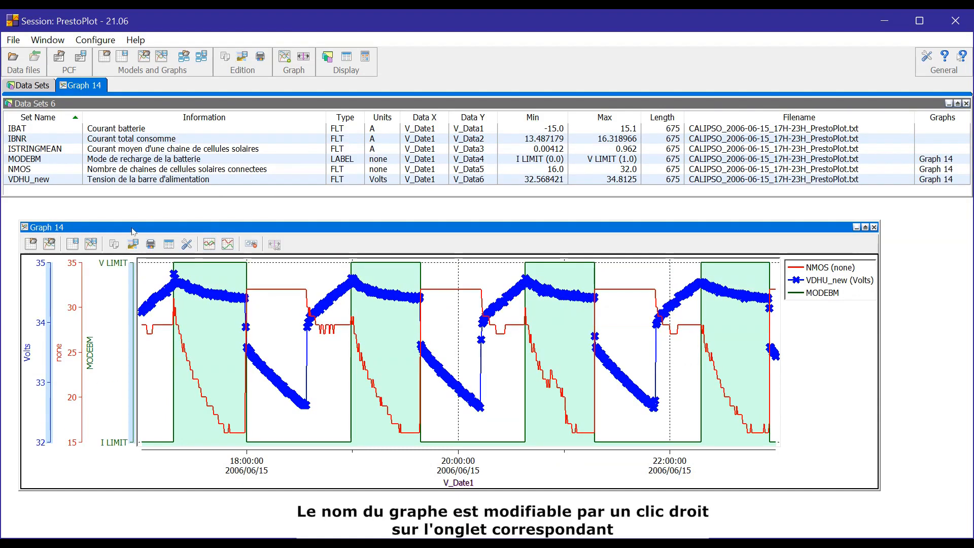
# Rename the Graph 14 tab to 'New graph'.
pyautogui.rightClick(74, 84)
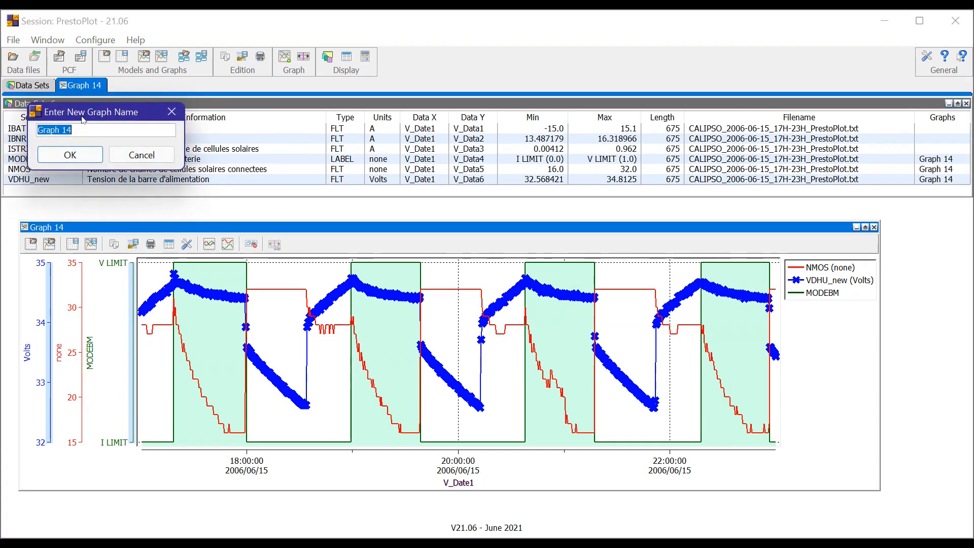
pyautogui.write('New graph')
pyautogui.press('Return')
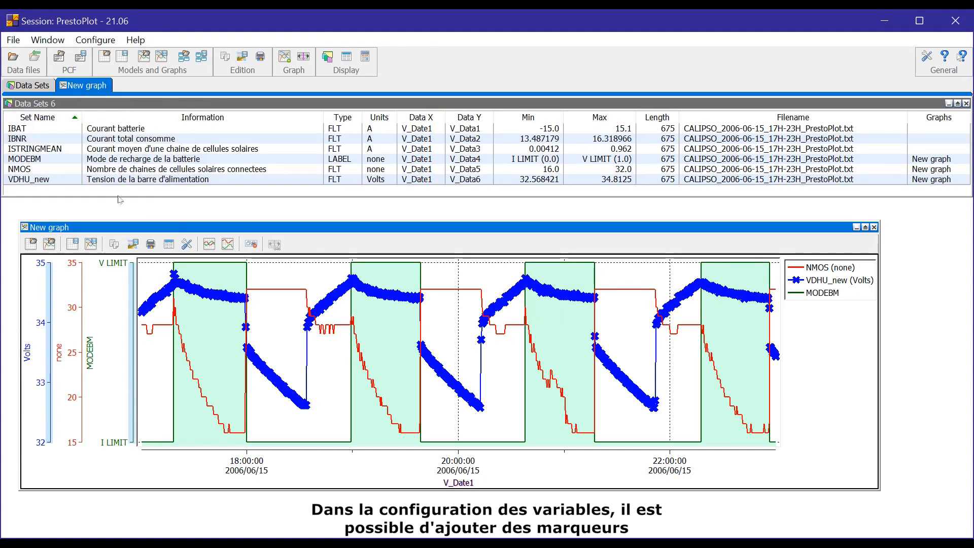
# Add a HORIZONTAL marker to the NMOS curve, labelled NMOS (2.5000e+001) at 25.
pyautogui.doubleClick(798, 269)
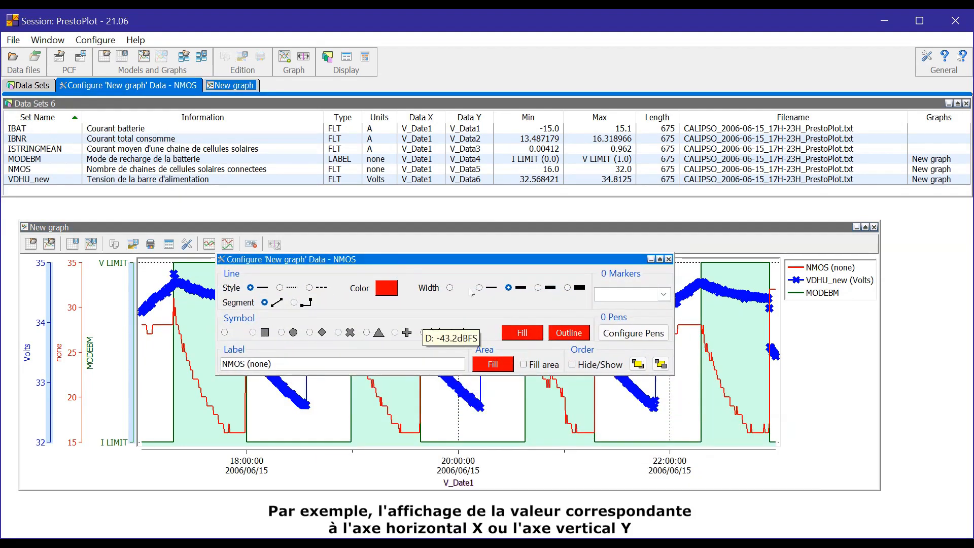
pyautogui.click(664, 294)
pyautogui.click(648, 307)
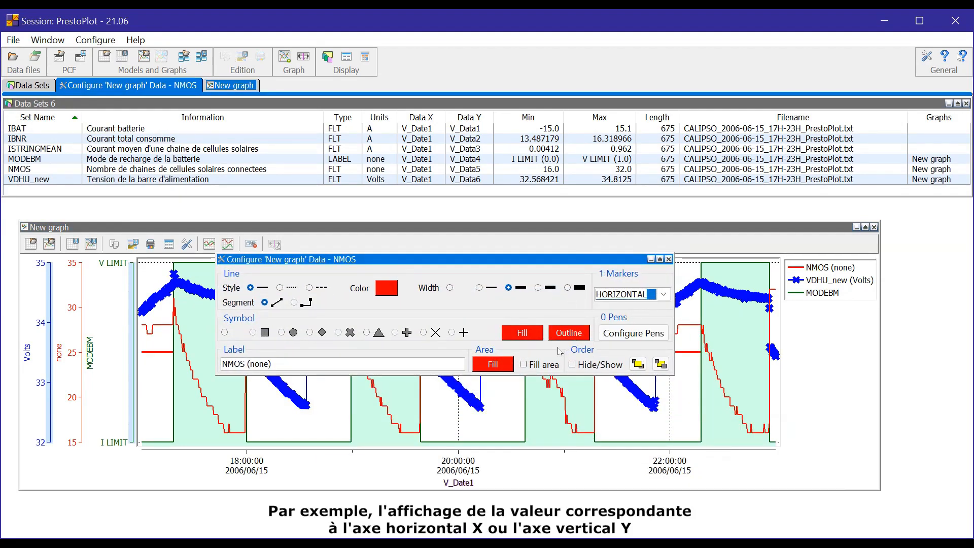
pyautogui.click(669, 259)
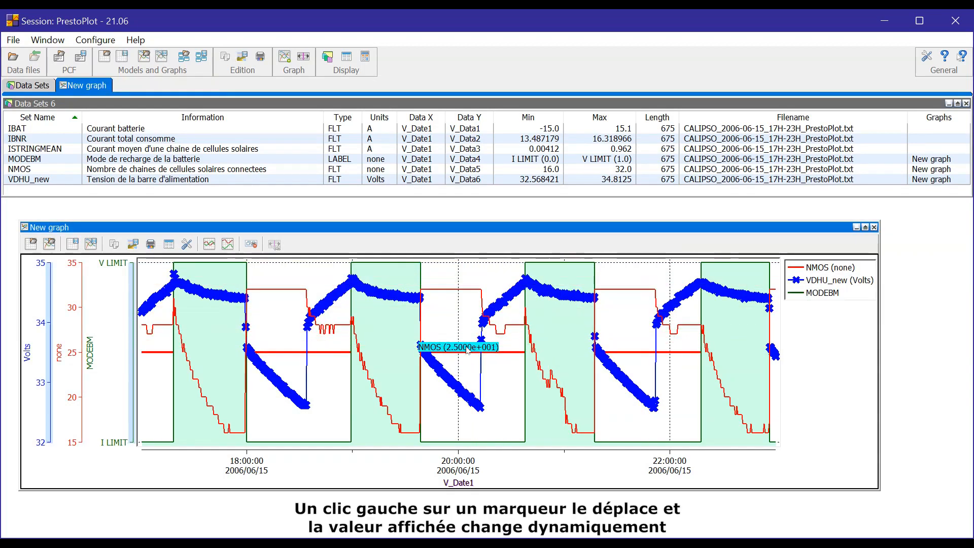
# Drag the NMOS marker line down to about 22.46 and open its Configure Marker window.
pyautogui.moveTo(468, 359)
pyautogui.mouseDown()
pyautogui.moveTo(470, 427)
pyautogui.moveTo(462, 278)
pyautogui.moveTo(458, 373)
pyautogui.mouseUp()
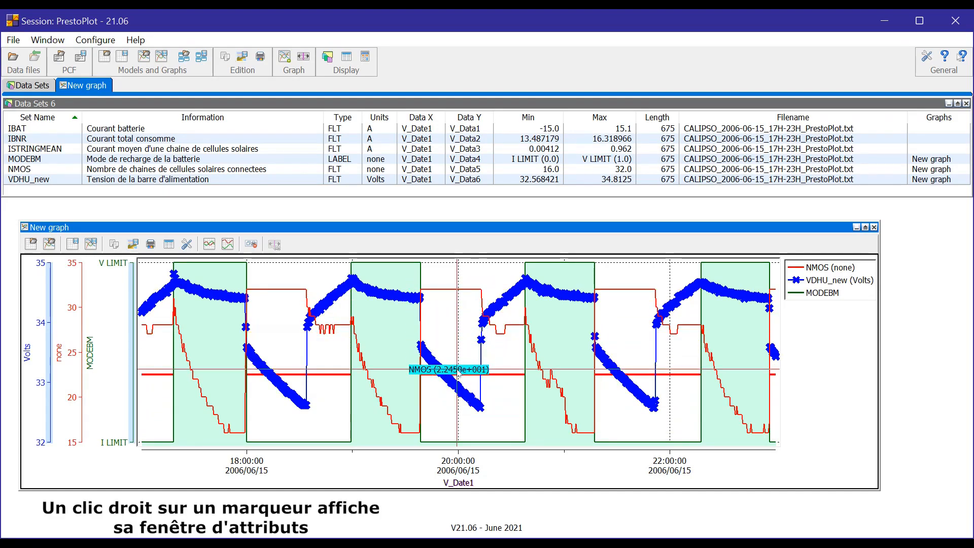
pyautogui.rightClick(458, 373)
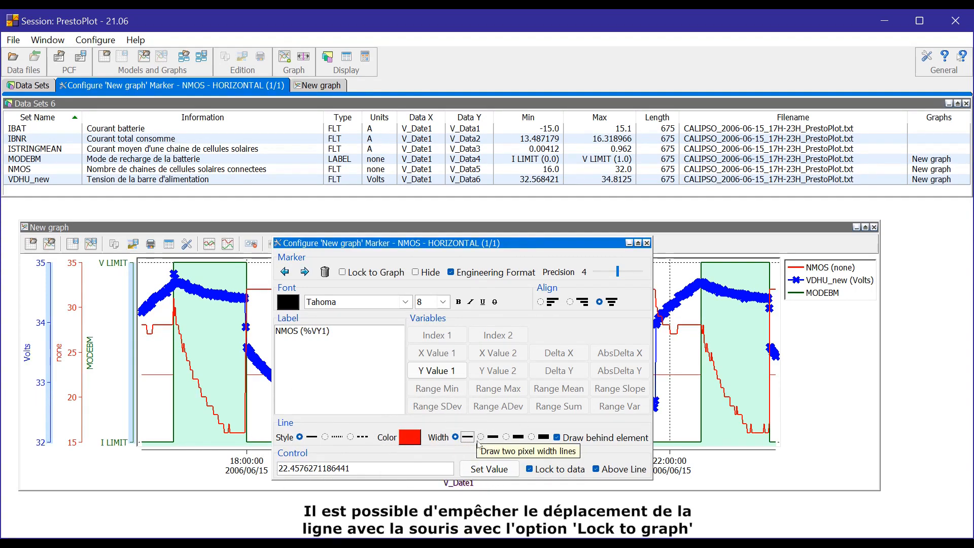
# Lock the NMOS marker in place and move the marker settings window beside the graph.
pyautogui.click(354, 276)
pyautogui.moveTo(354, 243); pyautogui.dragTo(367, 448)
pyautogui.click(364, 378)
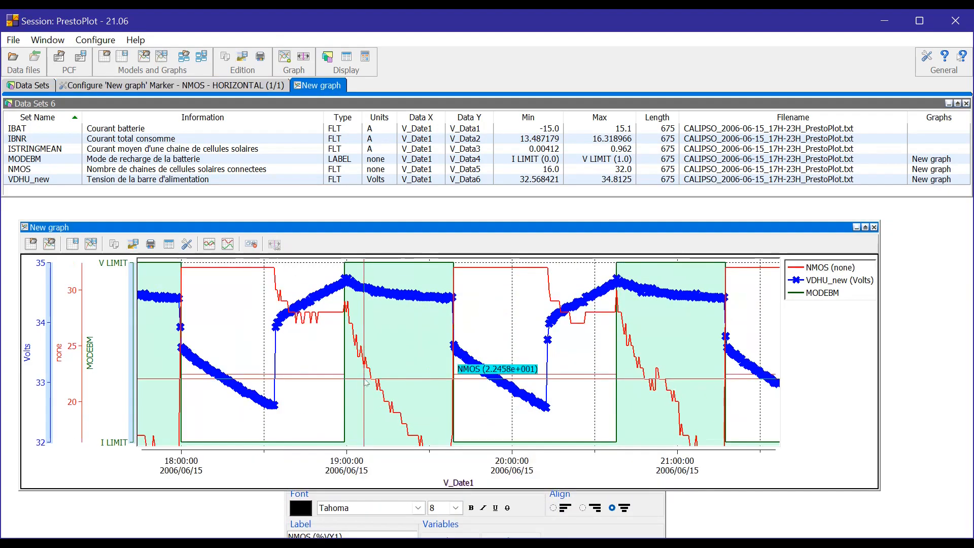
pyautogui.scroll(4, 364, 379)
pyautogui.scroll(-6, 365, 378)
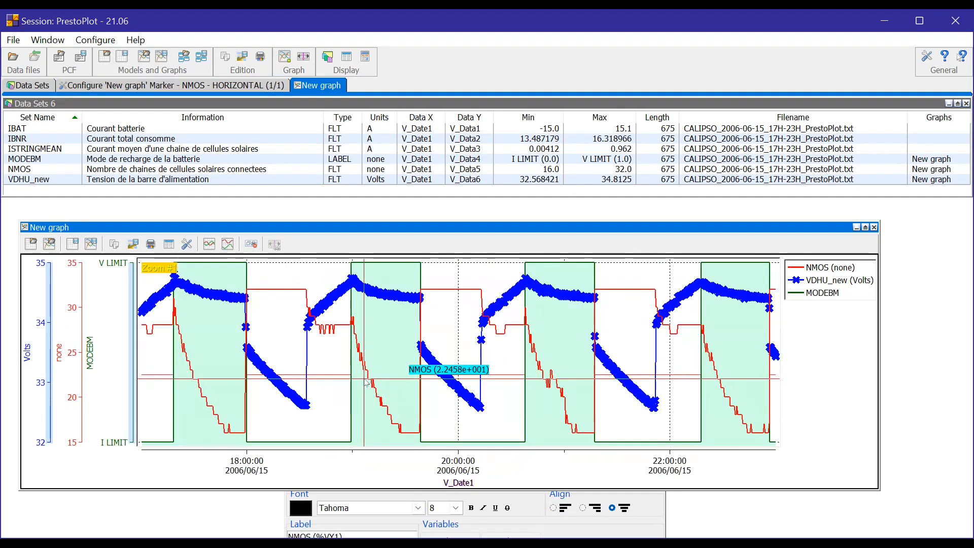
pyautogui.click(369, 496)
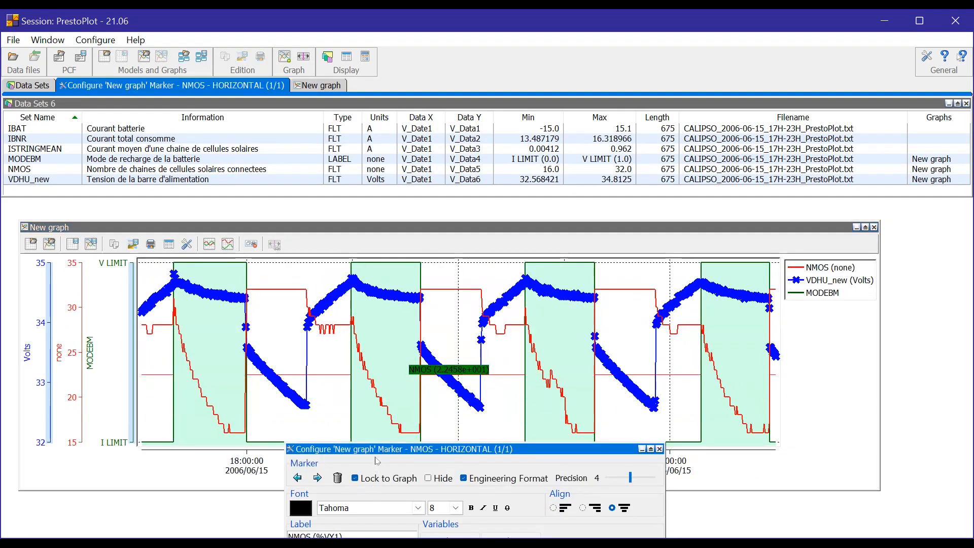
pyautogui.moveTo(377, 450)
pyautogui.mouseDown()
pyautogui.moveTo(536, 245)
pyautogui.moveTo(630, 260)
pyautogui.mouseUp()
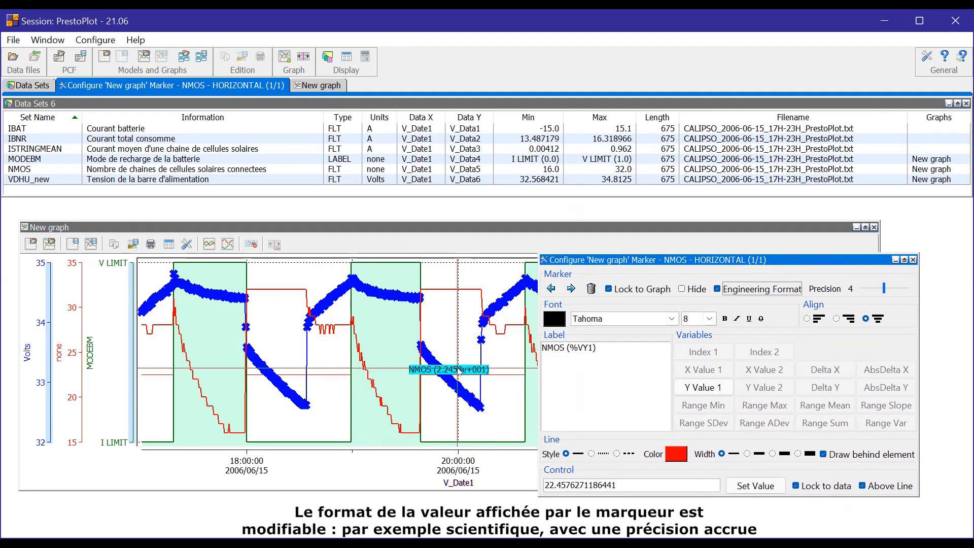
# Toggle Engineering Format off and back on, and raise marker precision from 4 to 7 digits.
pyautogui.click(759, 290)
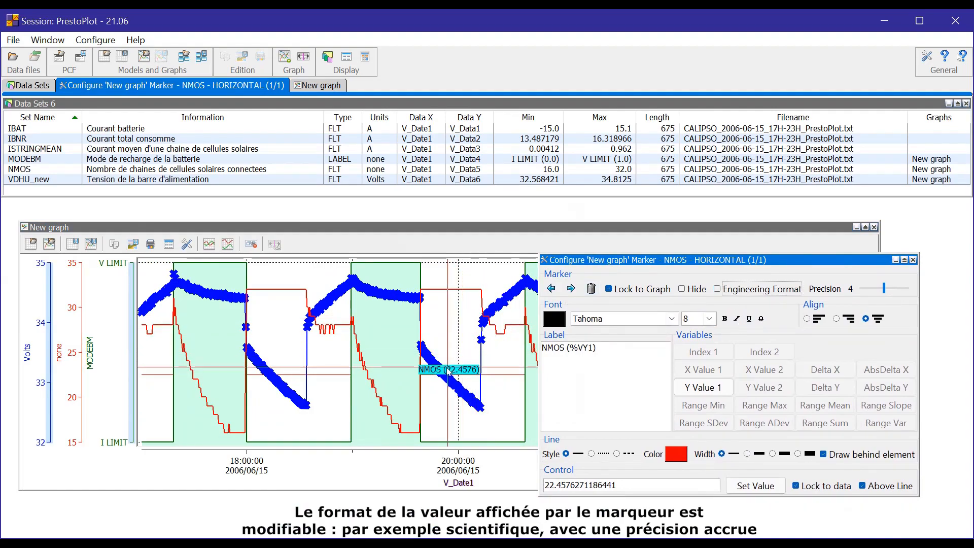
pyautogui.click(737, 289)
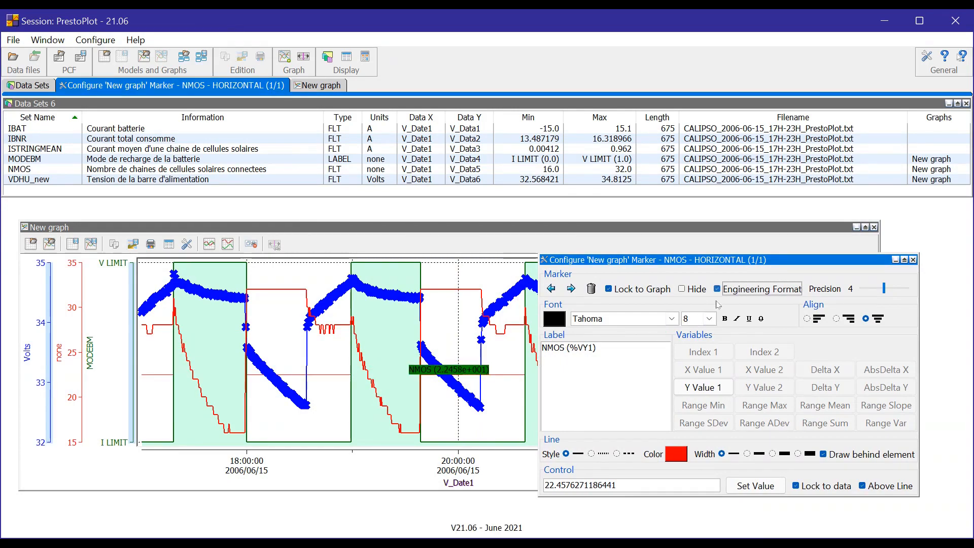
pyautogui.moveTo(883, 288); pyautogui.dragTo(900, 288)
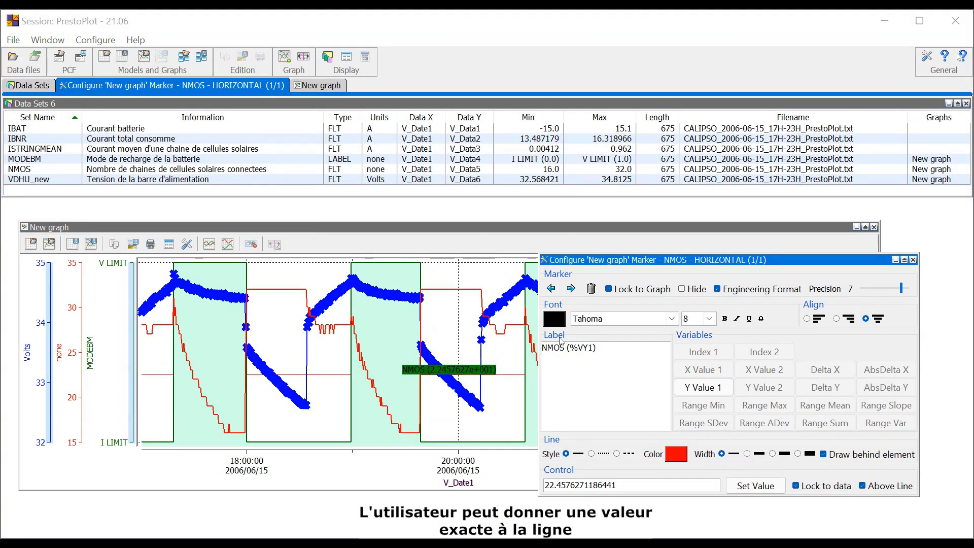
# Set the NMOS horizontal marker's value to 20.
pyautogui.doubleClick(557, 483)
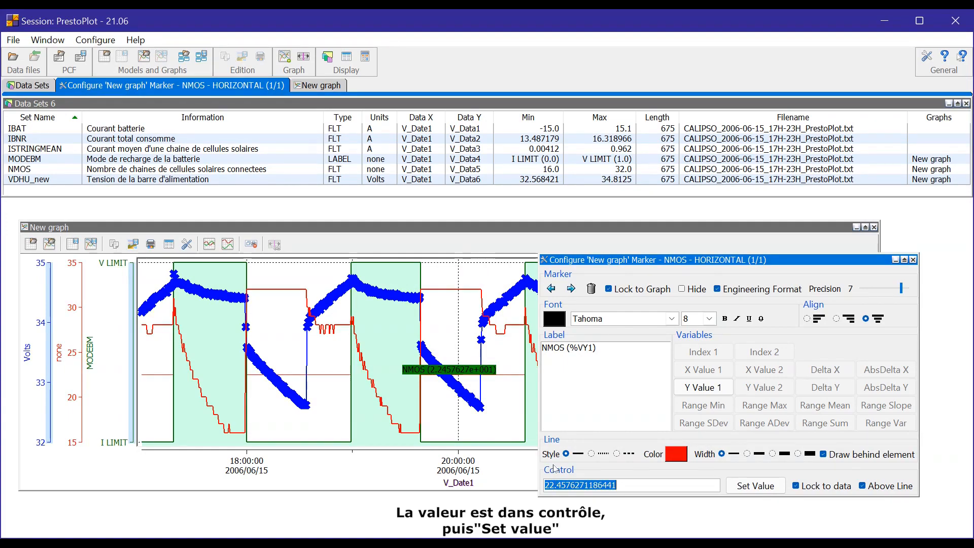
pyautogui.write('20')
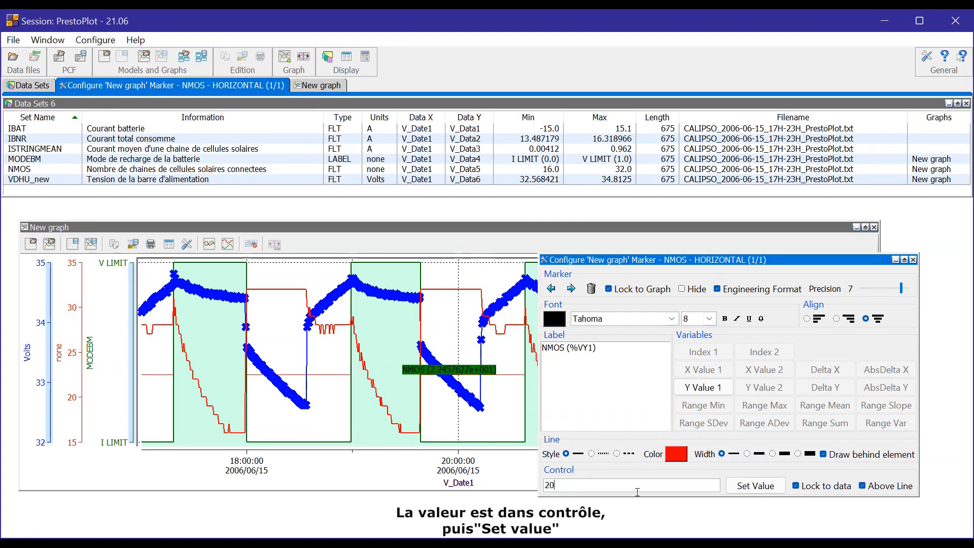
pyautogui.click(755, 486)
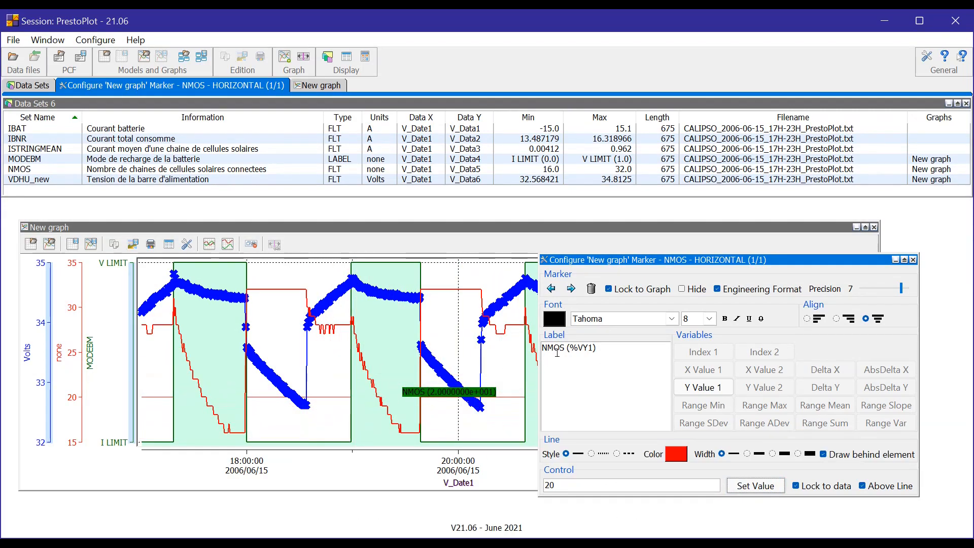
# Change the marker label to 'value=' above %VY1, then open the NMOS Data dialog.
pyautogui.write('value=')
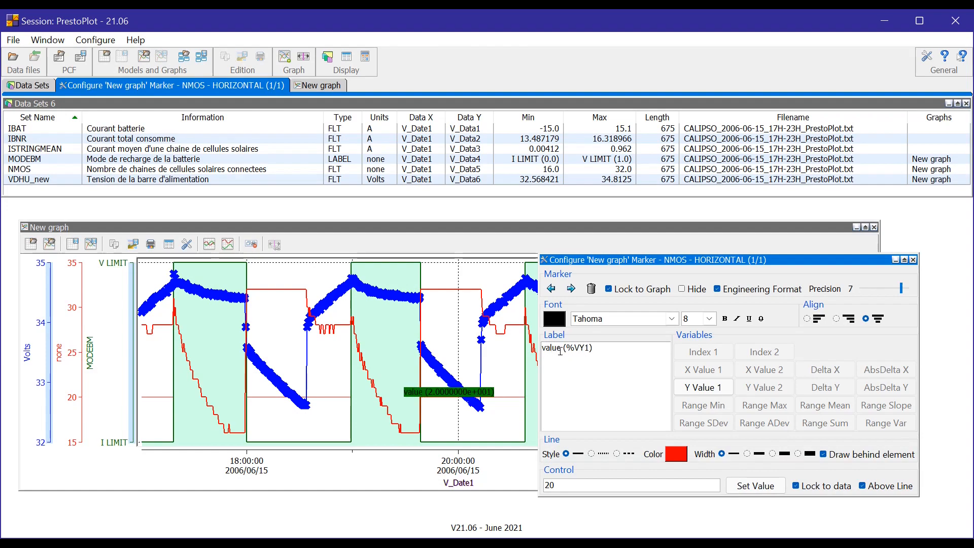
pyautogui.press('Return')
pyautogui.press('Delete')
pyautogui.press('Delete')
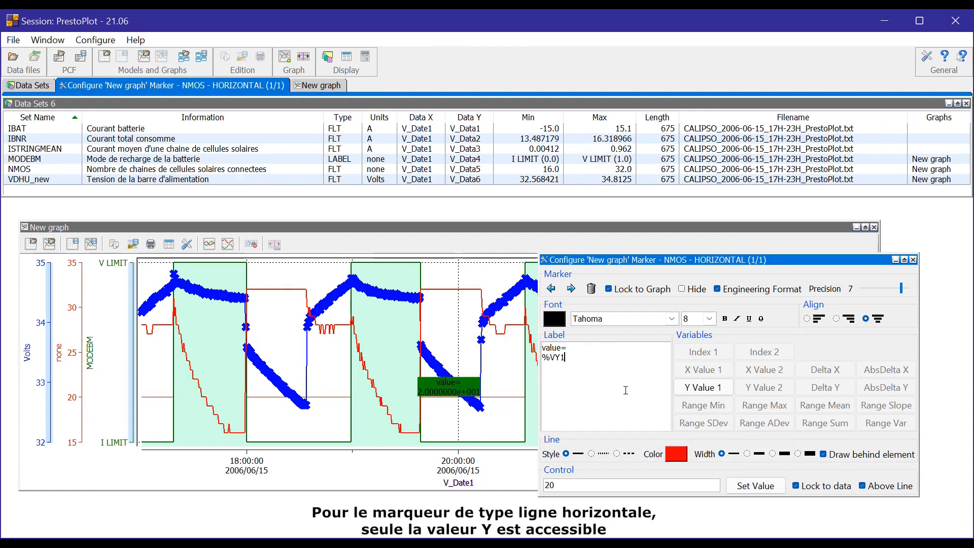
pyautogui.click(697, 391)
pyautogui.click(696, 391)
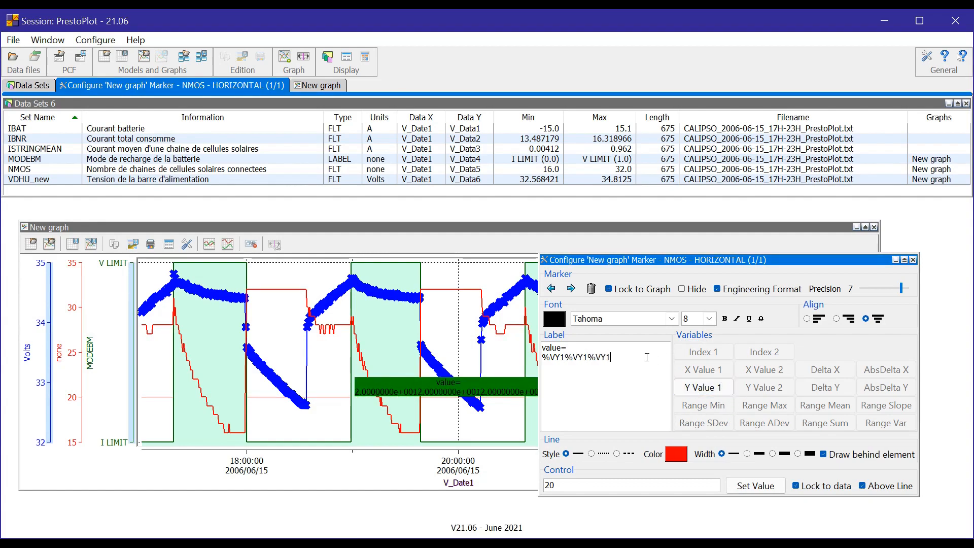
pyautogui.press('BackSpace')
pyautogui.press('BackSpace')
pyautogui.press('BackSpace')
pyautogui.press('BackSpace')
pyautogui.press('BackSpace')
pyautogui.press('BackSpace')
pyautogui.press('BackSpace')
pyautogui.press('BackSpace')
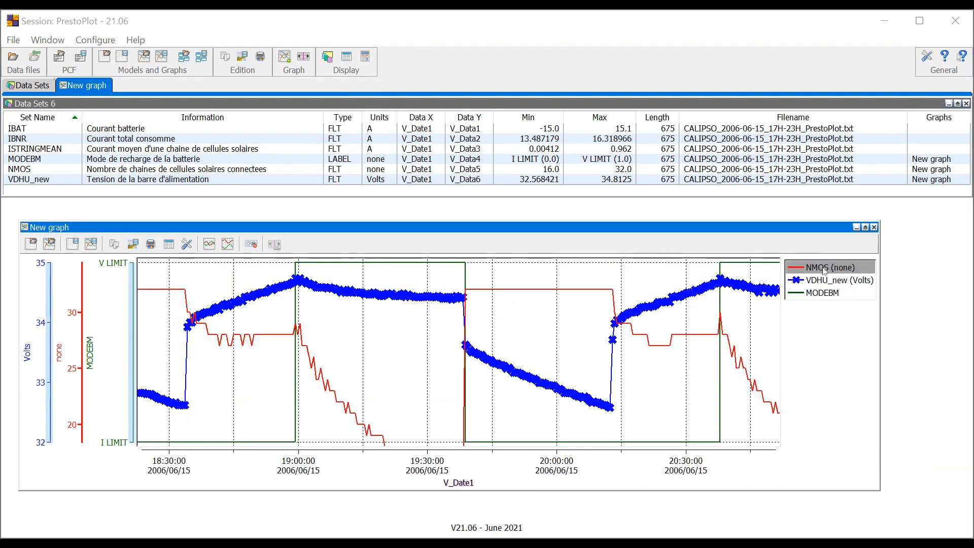
pyautogui.doubleClick(830, 267)
pyautogui.moveTo(430, 169); pyautogui.dragTo(841, 283)
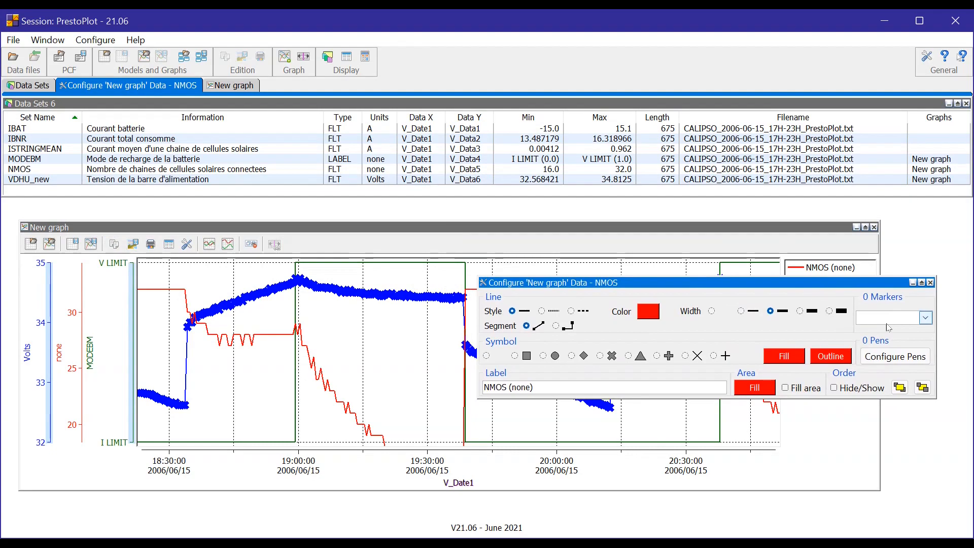
# Add a POINT marker to the NMOS curve.
pyautogui.click(925, 317)
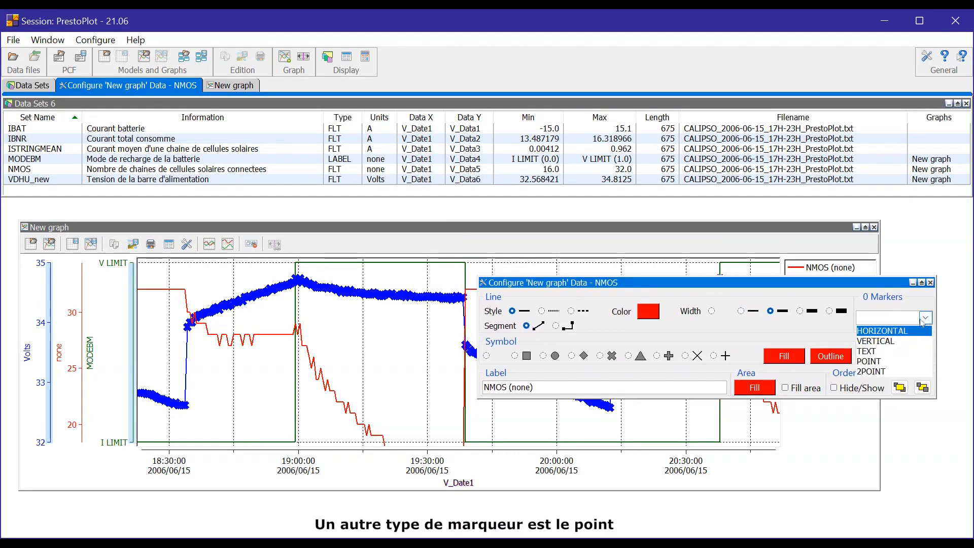
pyautogui.click(881, 361)
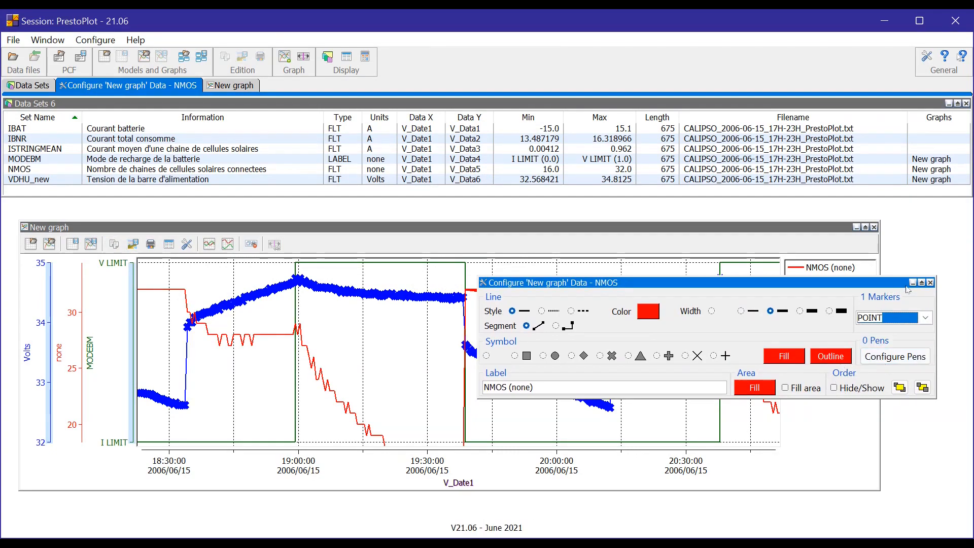
pyautogui.click(930, 283)
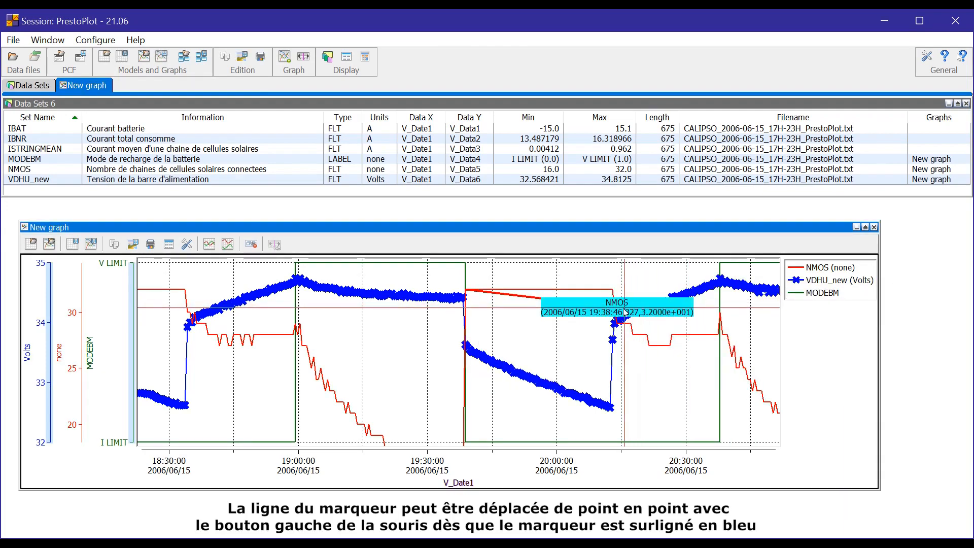
# Place the point marker on the 19:11:34 NMOS sample and review its attributes.
pyautogui.moveTo(523, 301)
pyautogui.mouseDown()
pyautogui.moveTo(356, 393)
pyautogui.moveTo(375, 392)
pyautogui.moveTo(342, 358)
pyautogui.moveTo(394, 393)
pyautogui.mouseUp()
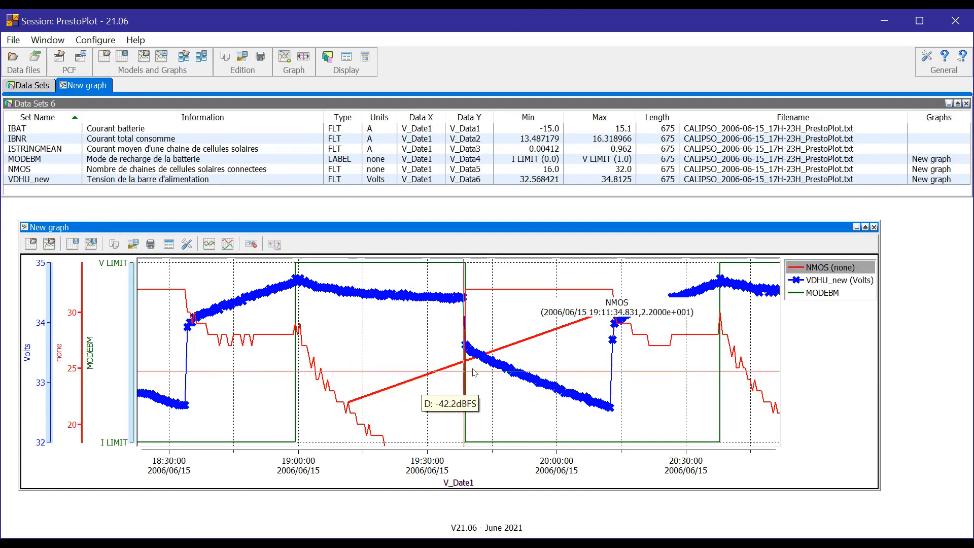
pyautogui.rightClick(613, 309)
pyautogui.moveTo(216, 161); pyautogui.dragTo(337, 227)
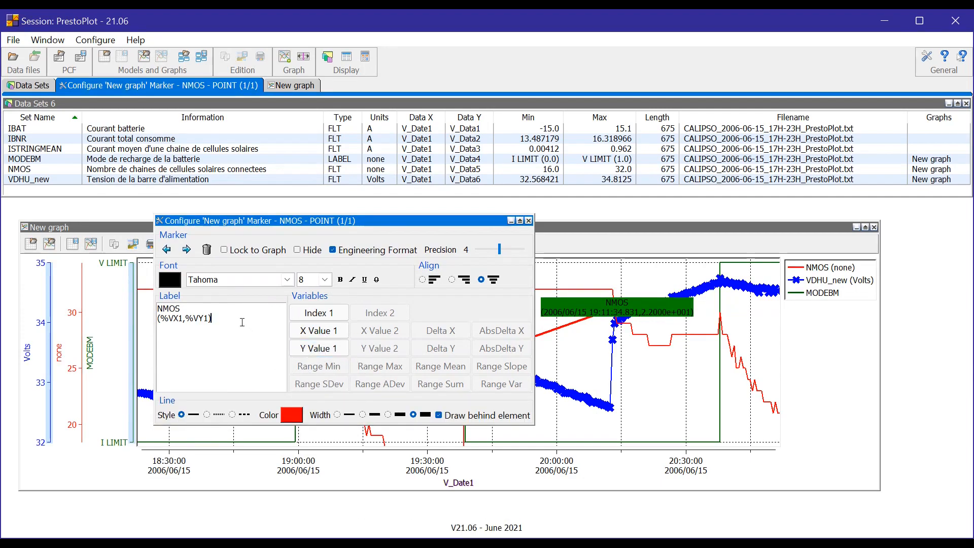
pyautogui.click(527, 221)
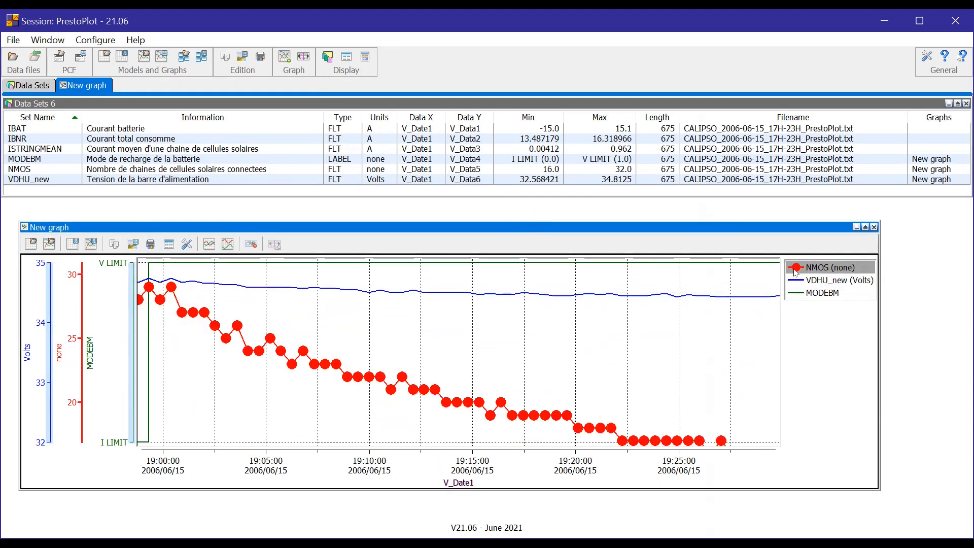
# Add a 2POINT marker to the NMOS curve.
pyautogui.doubleClick(795, 269)
pyautogui.click(628, 317)
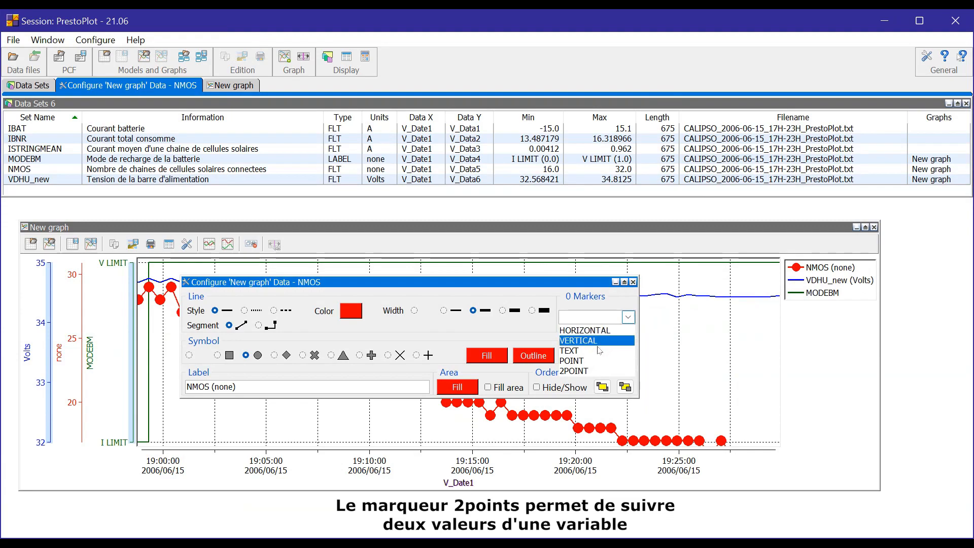
pyautogui.click(573, 371)
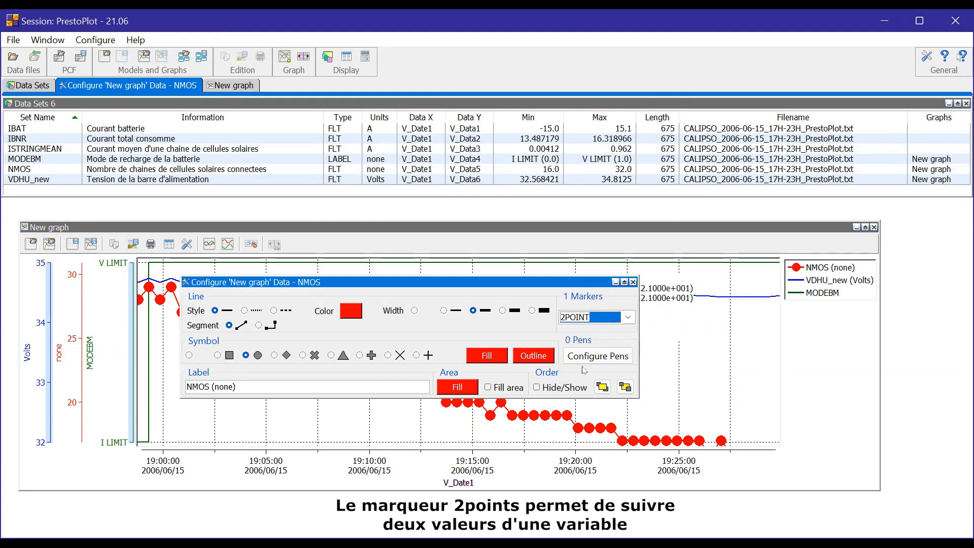
pyautogui.click(633, 282)
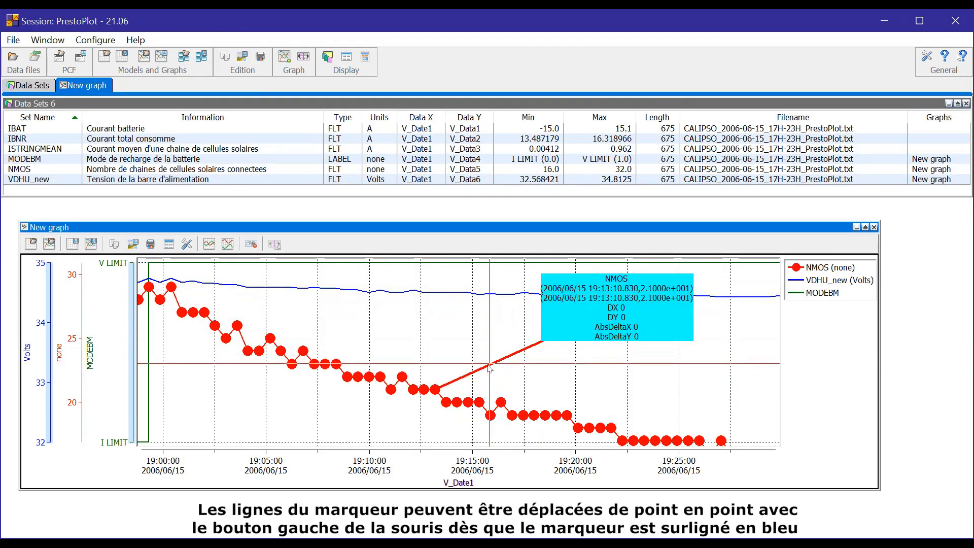
# Extend the two-point marker to 19:16:22, reposition its value box, and open its settings.
pyautogui.moveTo(463, 383)
pyautogui.mouseDown()
pyautogui.moveTo(416, 350)
pyautogui.moveTo(498, 390)
pyautogui.mouseUp()
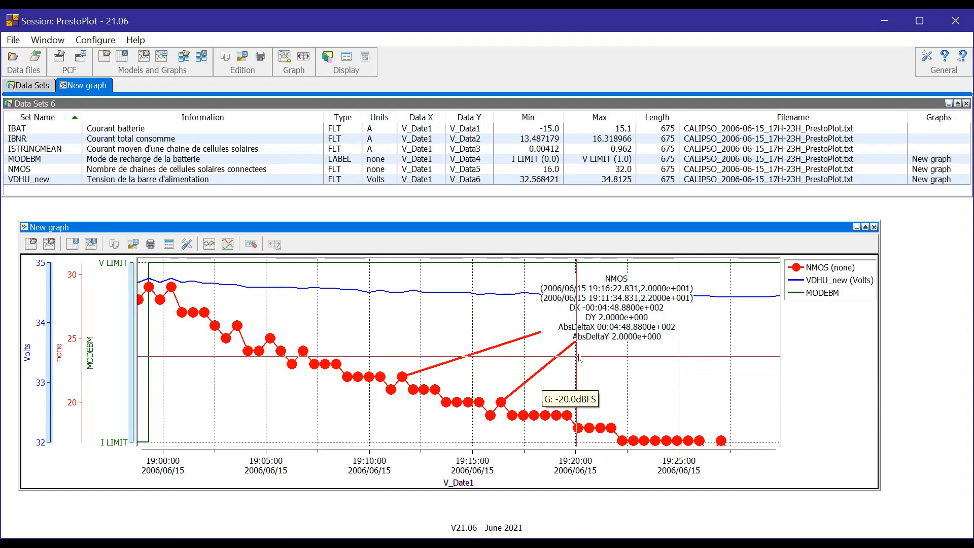
pyautogui.moveTo(617, 297)
pyautogui.mouseDown()
pyautogui.moveTo(588, 318)
pyautogui.moveTo(531, 326)
pyautogui.moveTo(591, 319)
pyautogui.mouseUp()
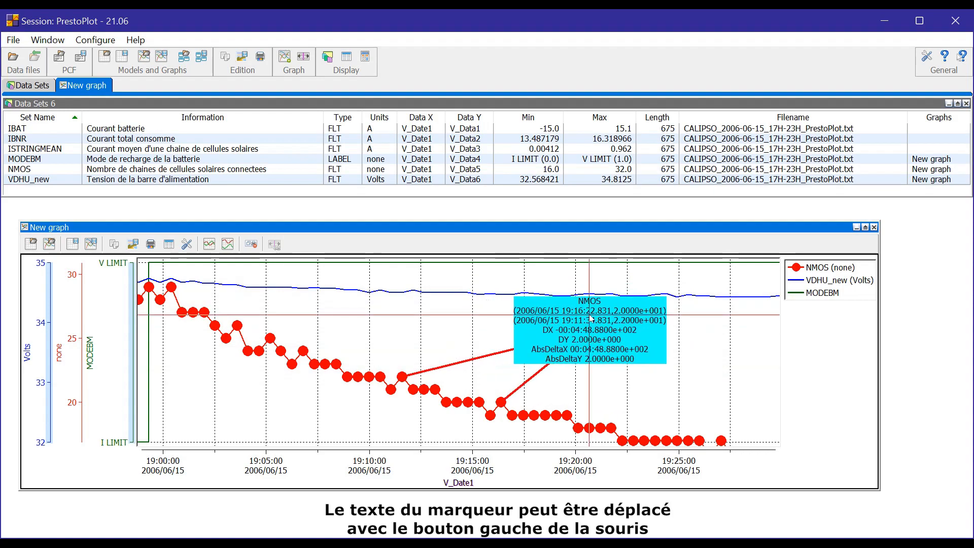
pyautogui.doubleClick(590, 319)
pyautogui.moveTo(500, 228)
pyautogui.mouseDown()
pyautogui.moveTo(518, 266)
pyautogui.moveTo(542, 246)
pyautogui.mouseUp()
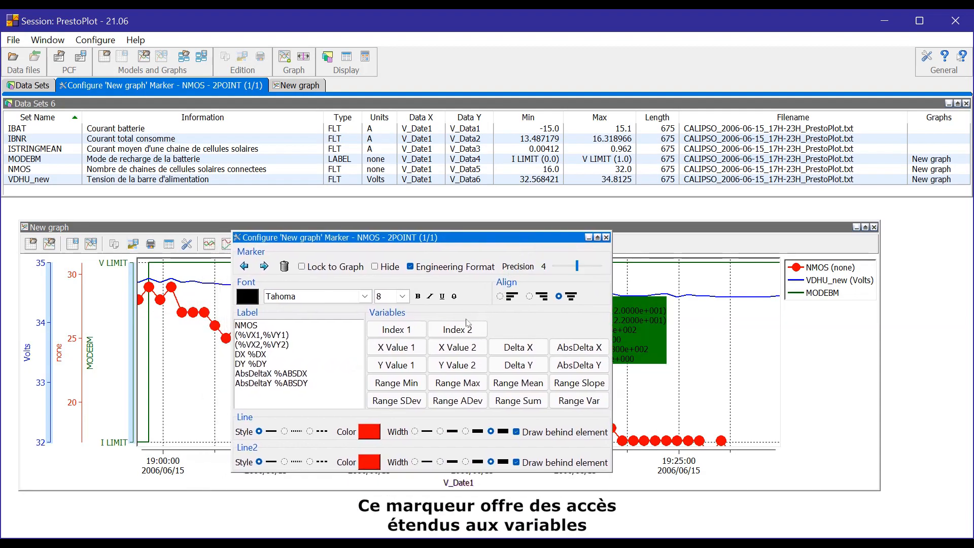